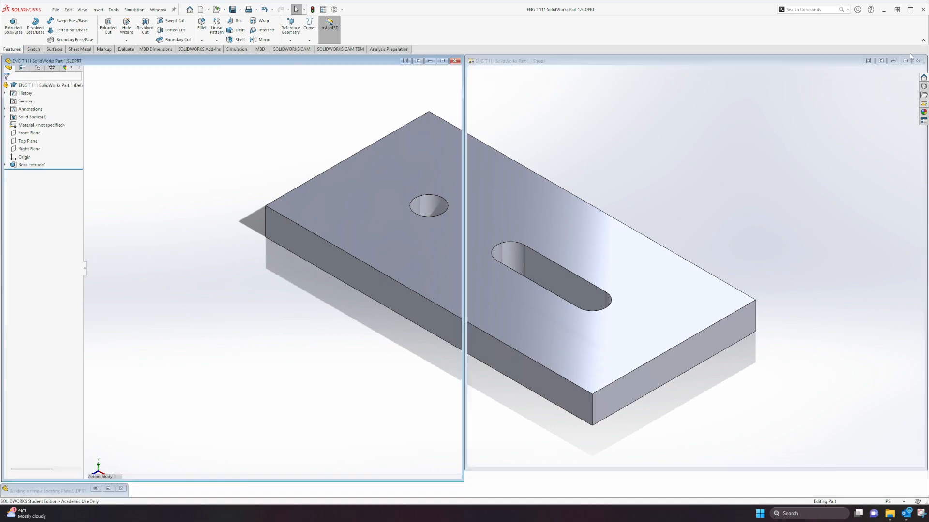
# - Examine the finished locating plate drawing at full window size and return to the side-by-side view with the part
pyautogui.click(912, 51)
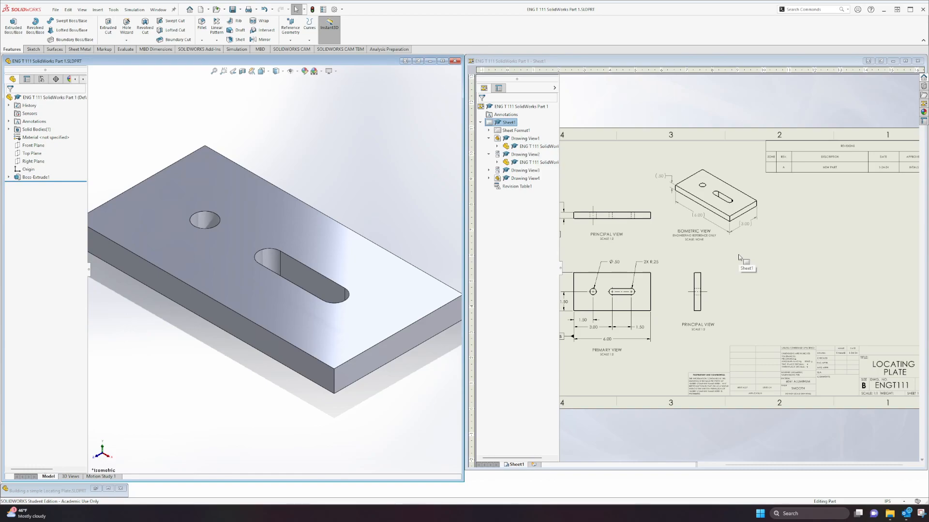
pyautogui.doubleClick(781, 61)
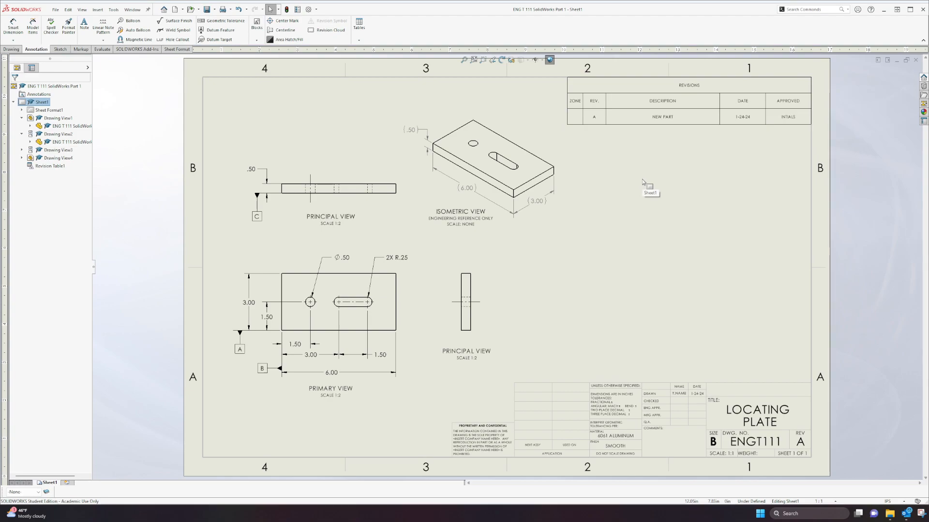
pyautogui.click(906, 60)
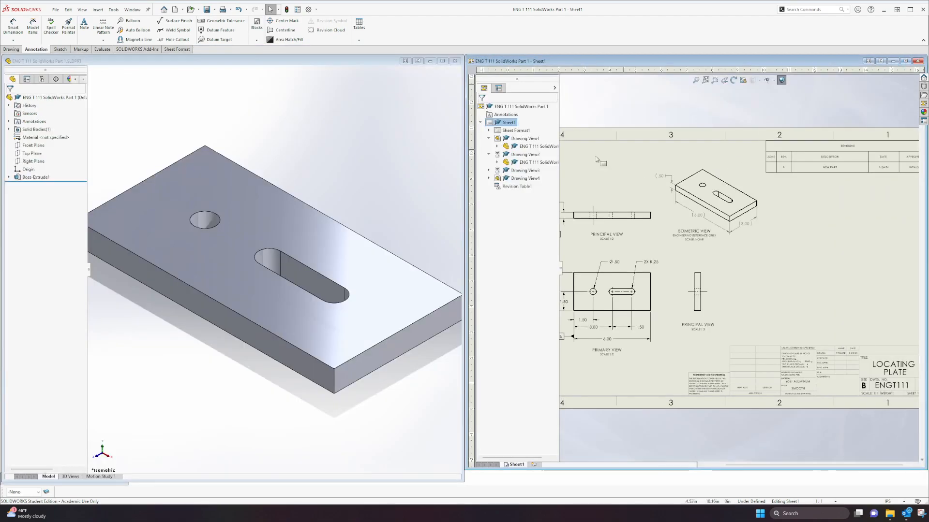
pyautogui.click(164, 9)
pyautogui.moveTo(446, 164)
pyautogui.mouseDown()
pyautogui.moveTo(430, 149)
pyautogui.moveTo(448, 175)
pyautogui.moveTo(443, 162)
pyautogui.mouseUp()
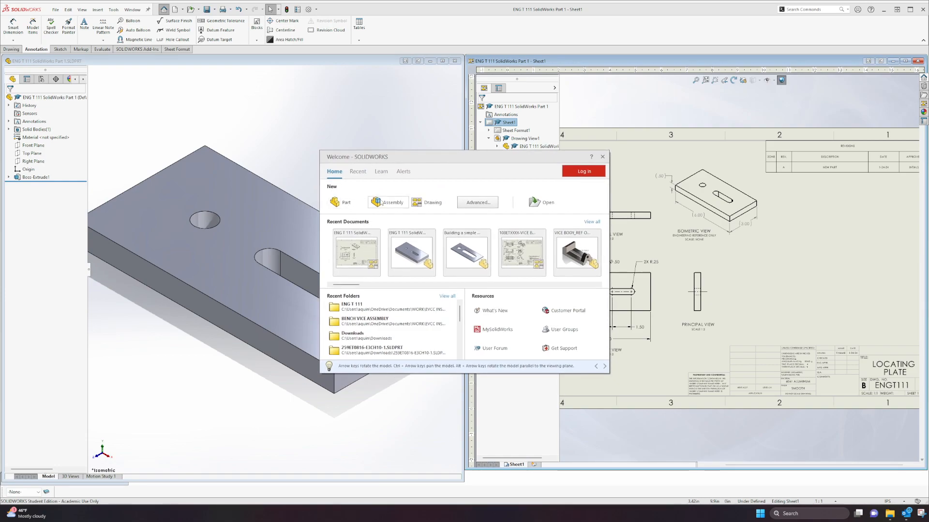
pyautogui.click(430, 203)
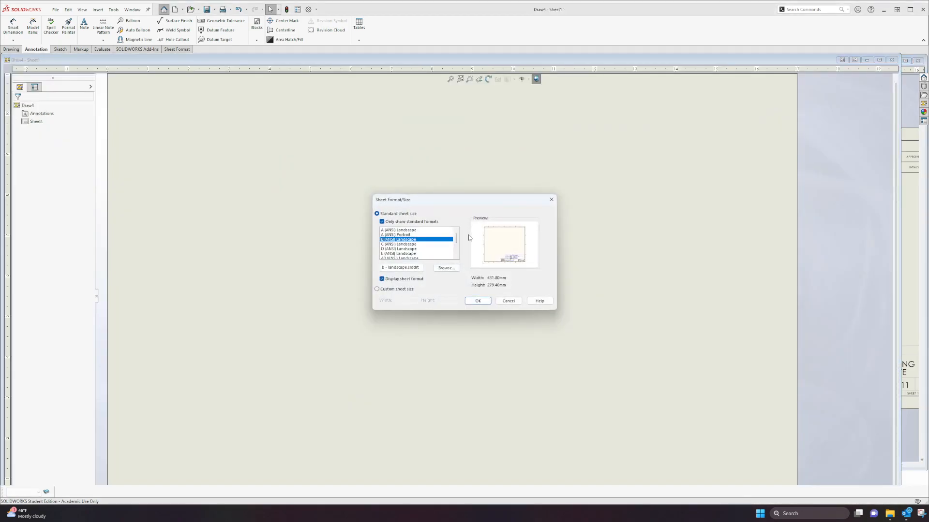
pyautogui.click(513, 302)
pyautogui.click(889, 61)
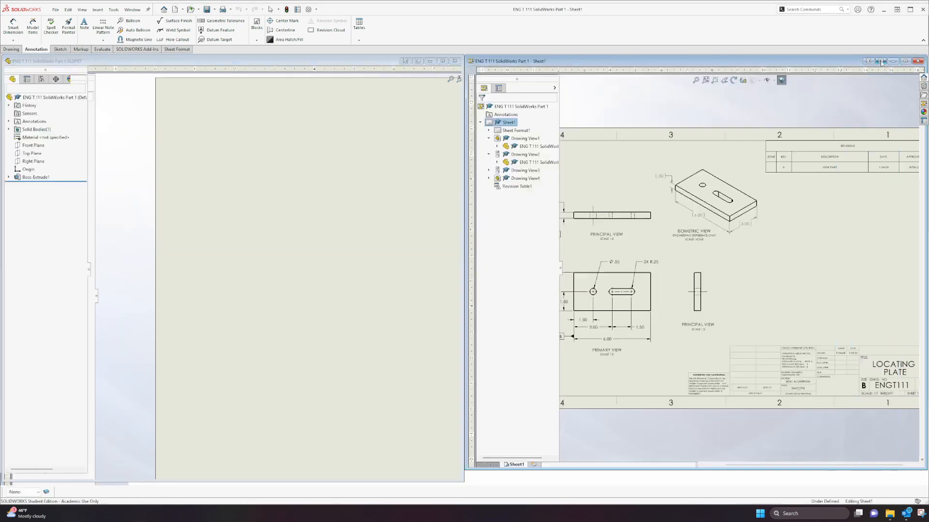
# - Make a new drawing from the locating plate part, declining to open the existing drawing of the same name
pyautogui.click(55, 9)
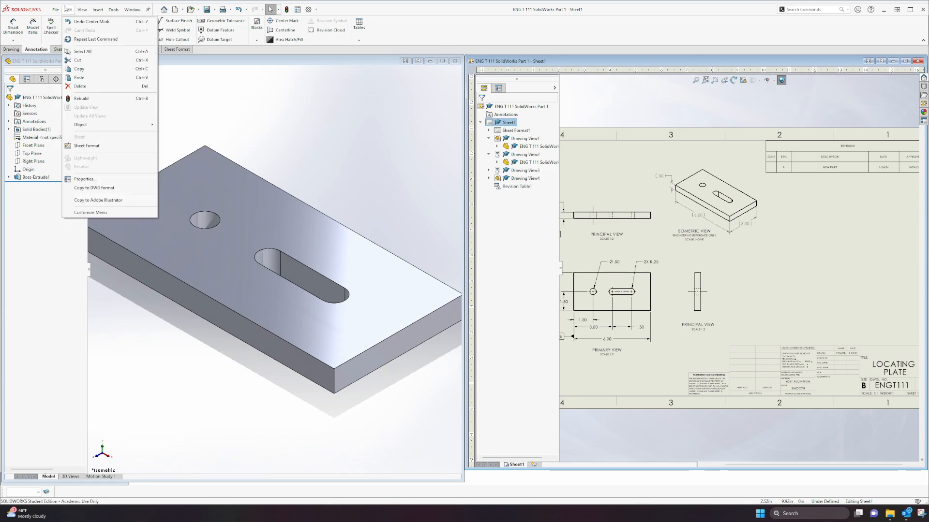
pyautogui.click(308, 67)
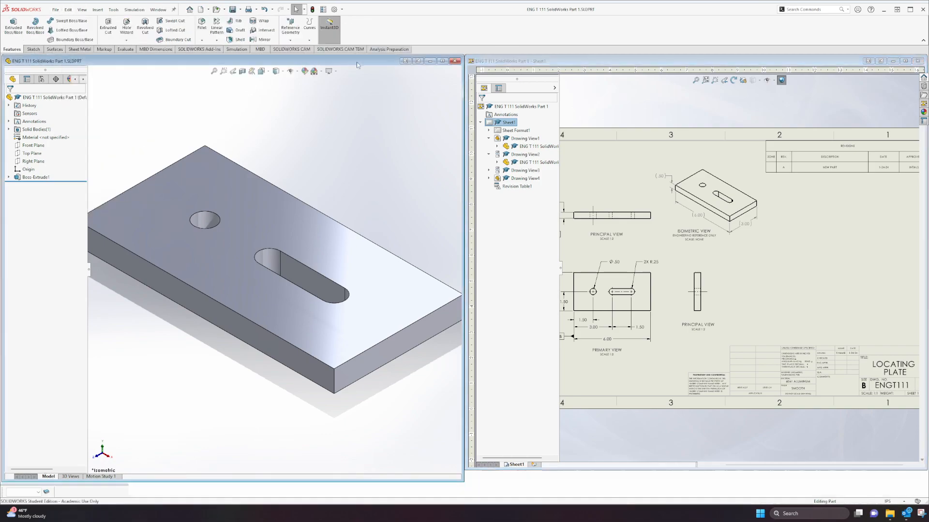
pyautogui.click(442, 61)
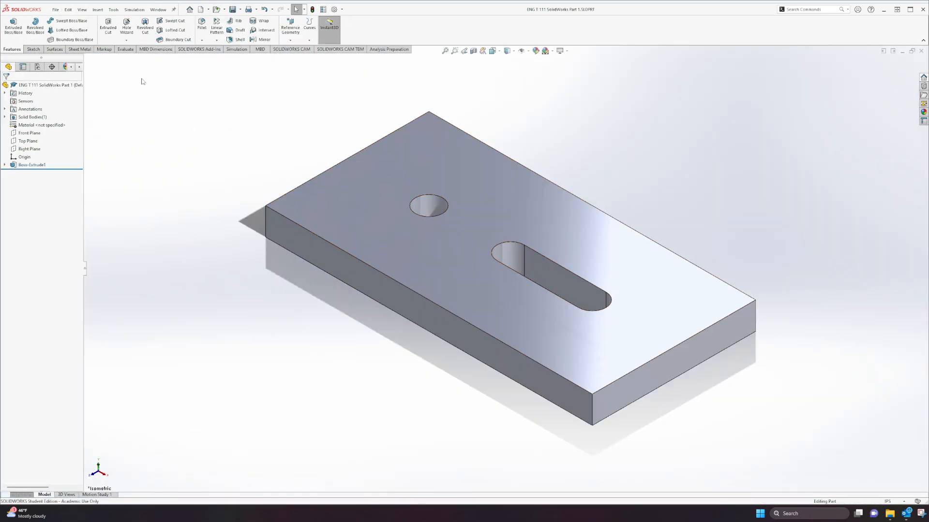
pyautogui.click(55, 10)
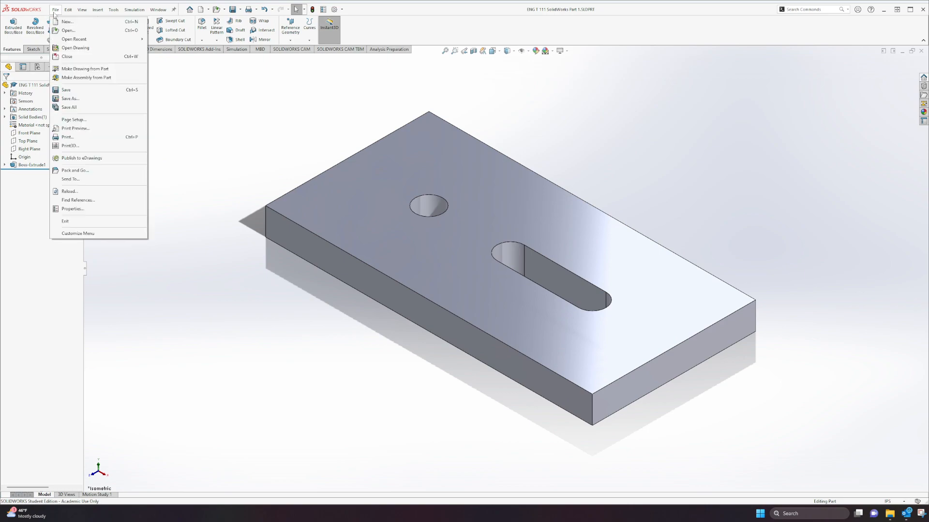
pyautogui.click(103, 69)
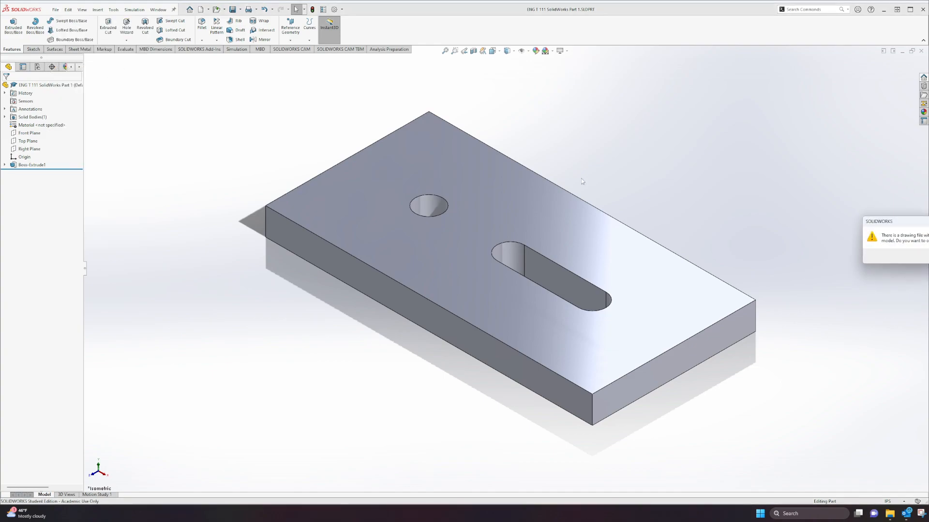
pyautogui.moveTo(923, 226); pyautogui.dragTo(583, 157)
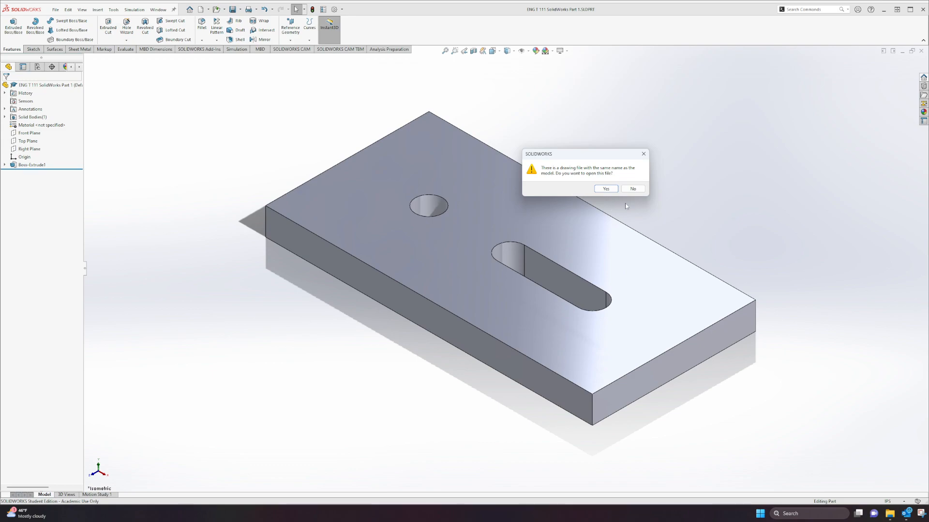
pyautogui.moveTo(599, 155); pyautogui.dragTo(607, 178)
pyautogui.click(648, 211)
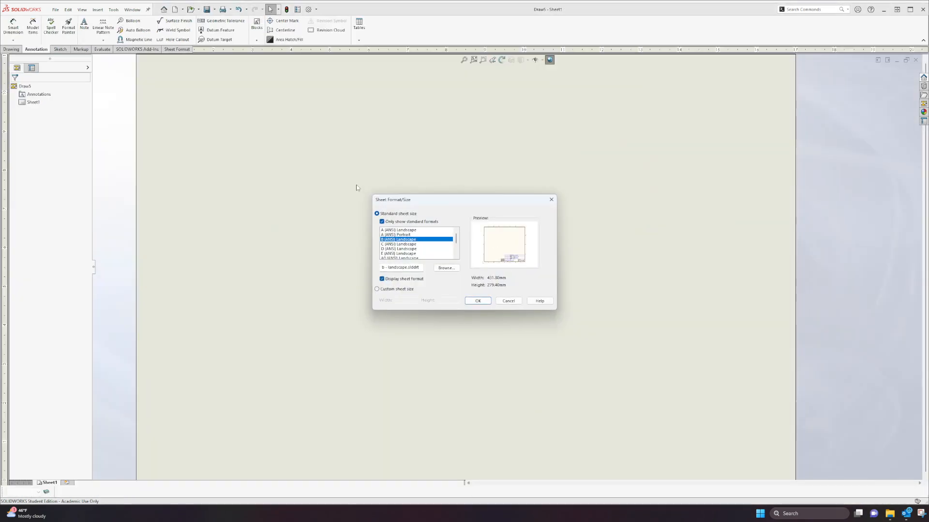
# - Apply the B (ANSI) Landscape standard sheet size with its sheet format displayed to the new drawing
pyautogui.moveTo(464, 203); pyautogui.dragTo(490, 221)
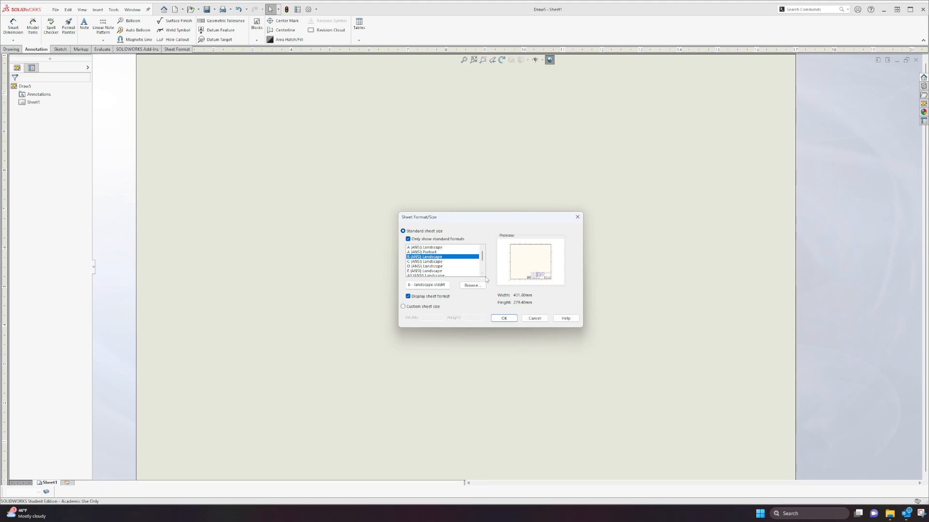
pyautogui.moveTo(471, 221); pyautogui.dragTo(486, 227)
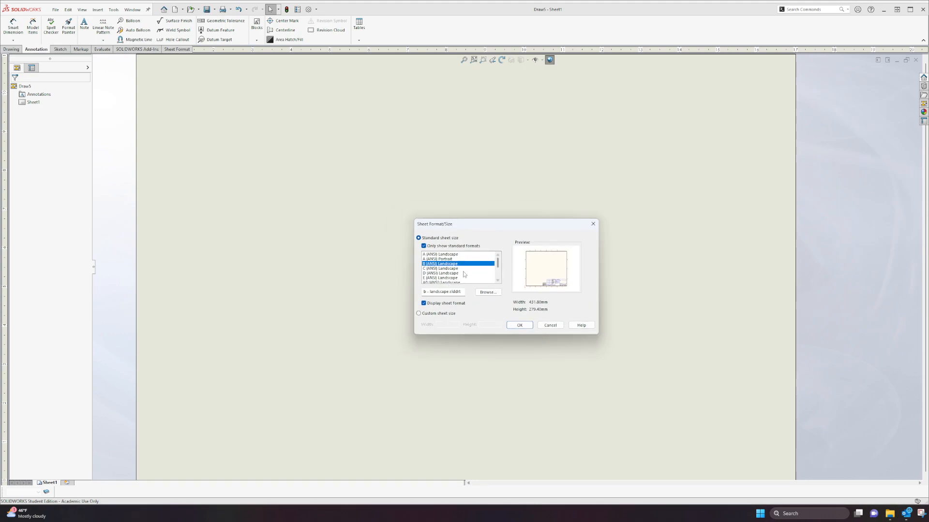
pyautogui.moveTo(497, 266)
pyautogui.mouseDown()
pyautogui.moveTo(498, 277)
pyautogui.moveTo(498, 257)
pyautogui.mouseUp()
pyautogui.click(518, 326)
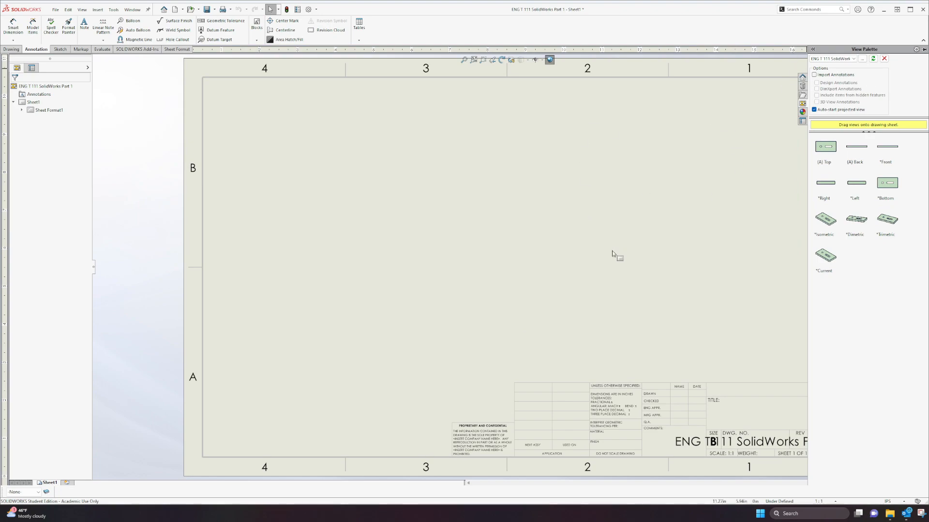
# - Switch the drawing's document units to MMGS and return them to IPS (inch, pound, second)
pyautogui.scroll(3, 612, 250)
pyautogui.scroll(-2, 519, 253)
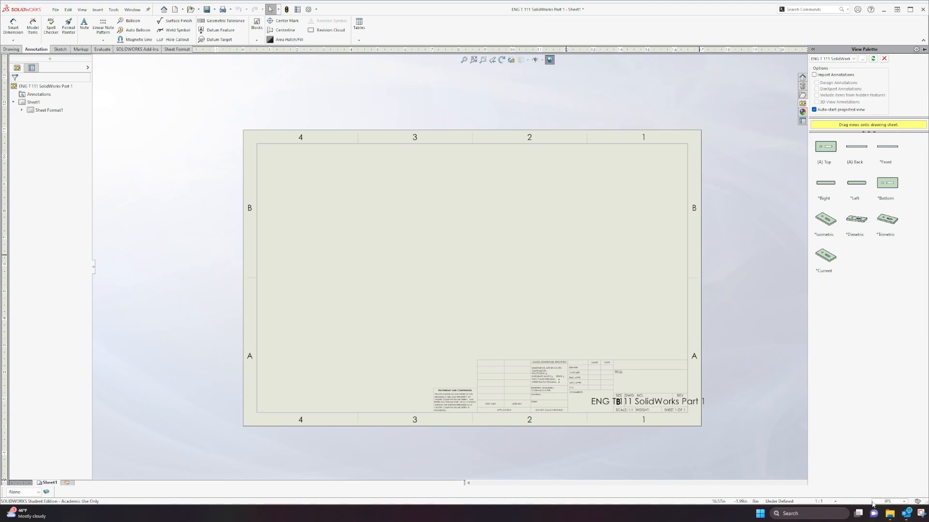
pyautogui.click(890, 505)
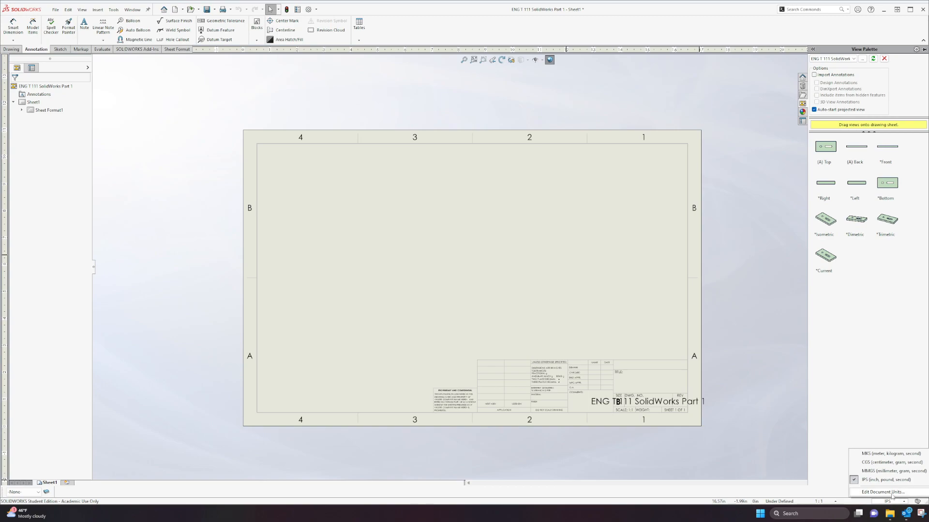
pyautogui.click(876, 471)
pyautogui.click(889, 501)
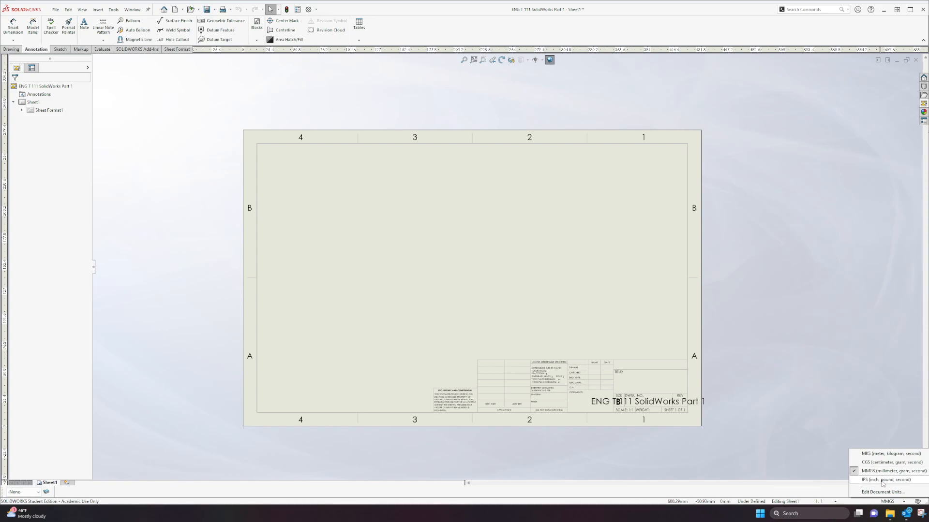
pyautogui.click(883, 480)
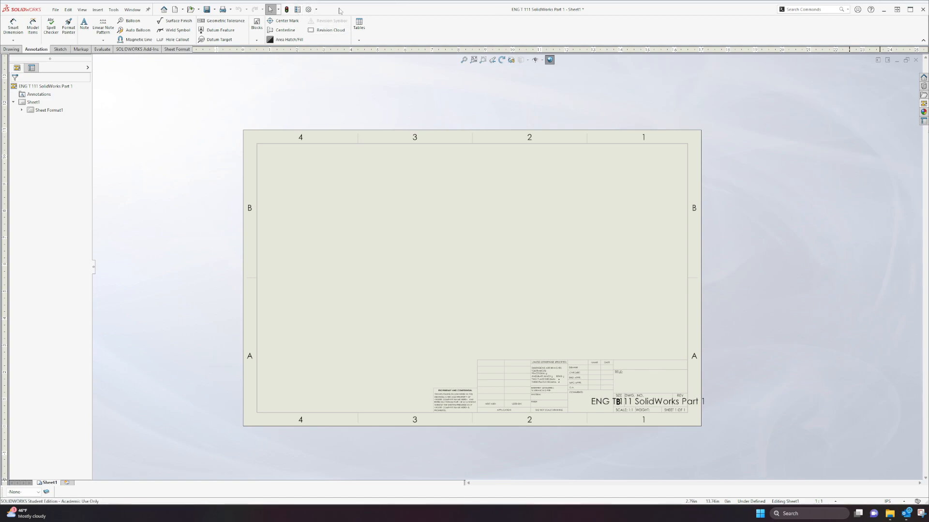
# - Select ANSI as the overall drafting standard in the drawing's document properties
pyautogui.click(309, 10)
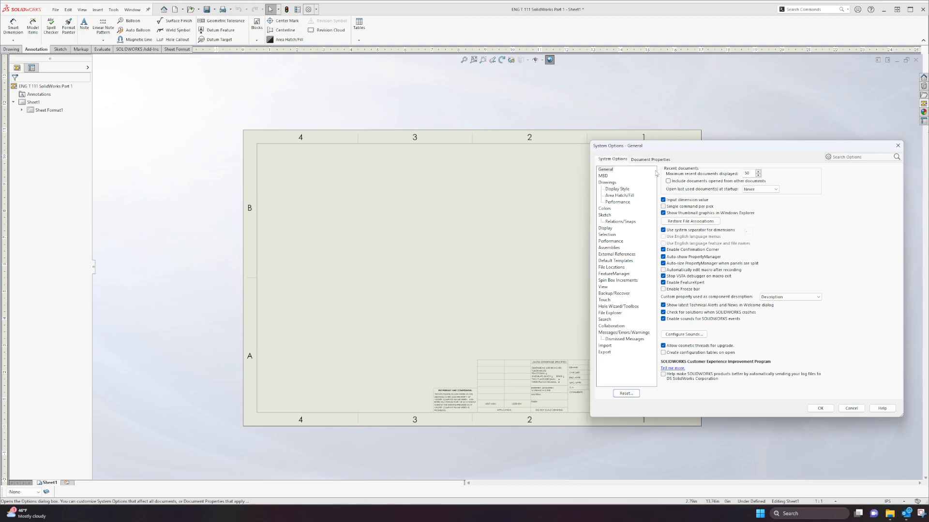
pyautogui.moveTo(630, 146); pyautogui.dragTo(535, 114)
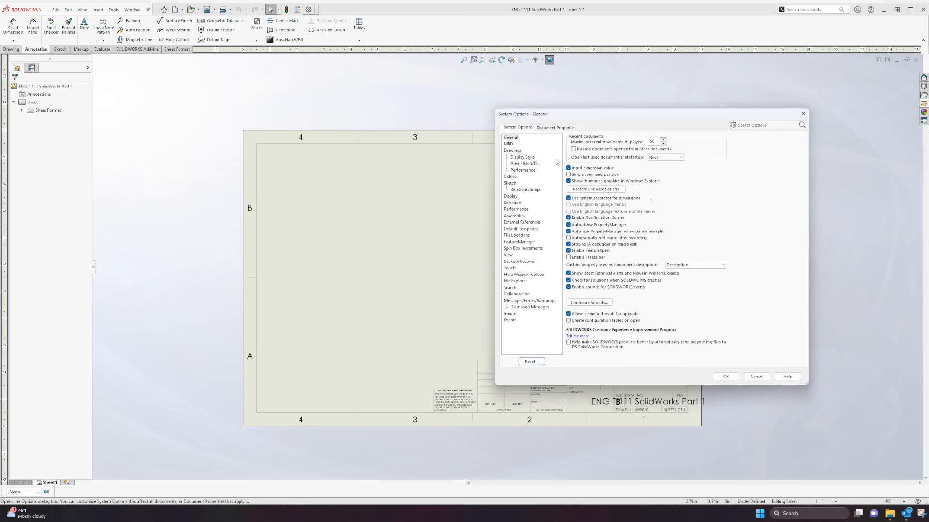
pyautogui.click(544, 130)
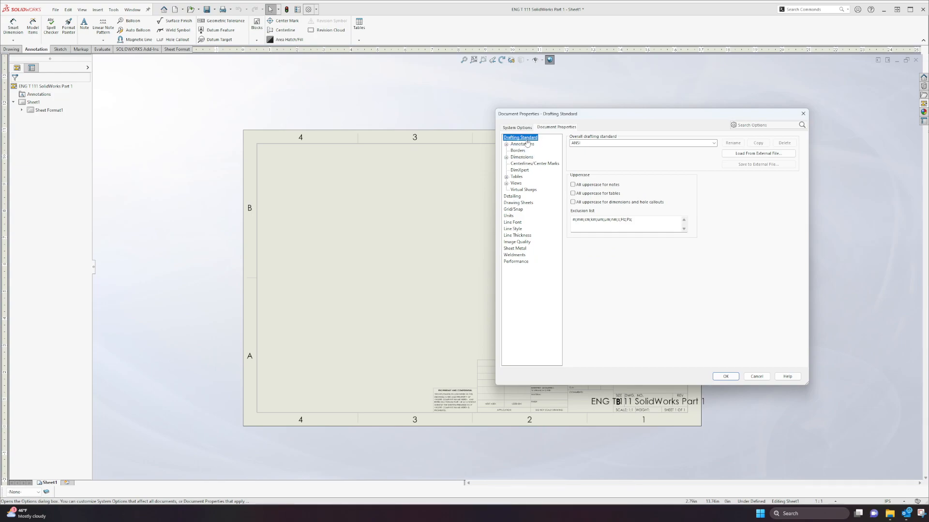
pyautogui.click(610, 143)
pyautogui.click(712, 143)
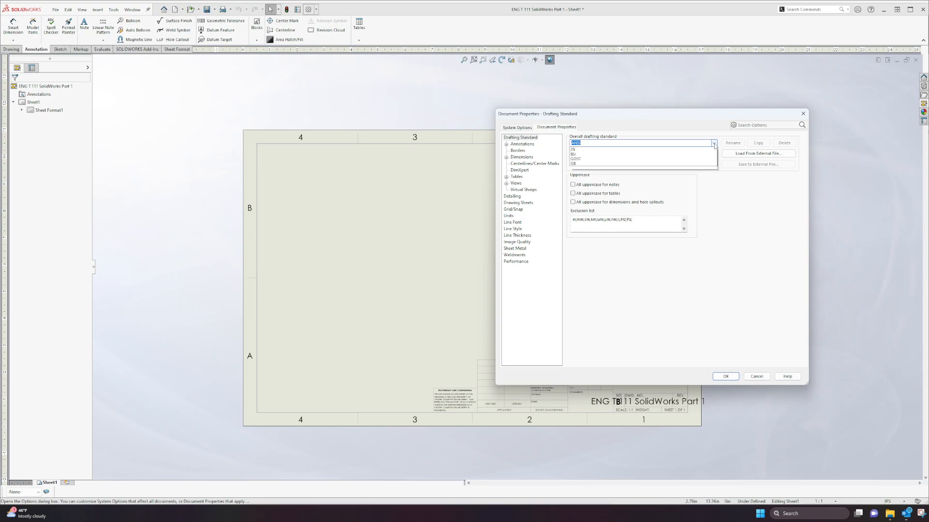
pyautogui.click(606, 151)
pyautogui.click(713, 143)
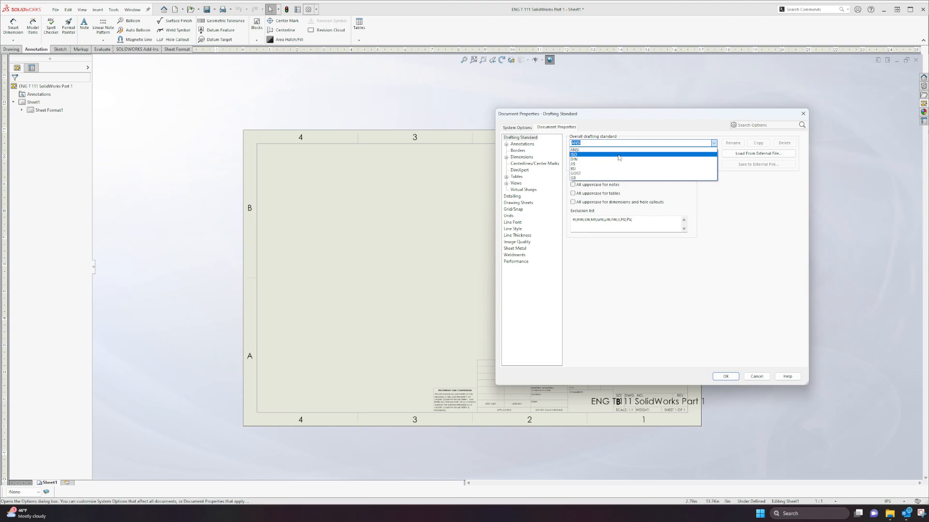
pyautogui.click(599, 151)
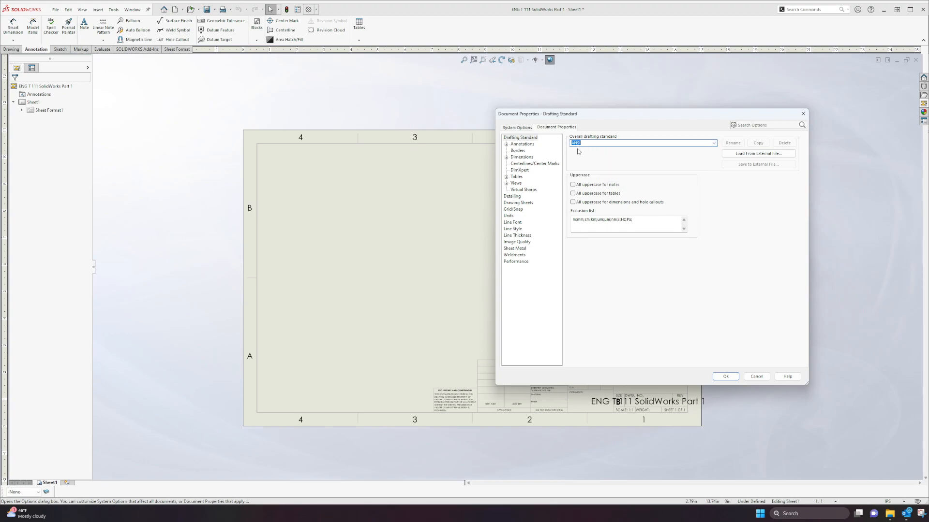
# - Set the primary dimension precision to two decimal places (.12) and apply the document properties
pyautogui.click(520, 158)
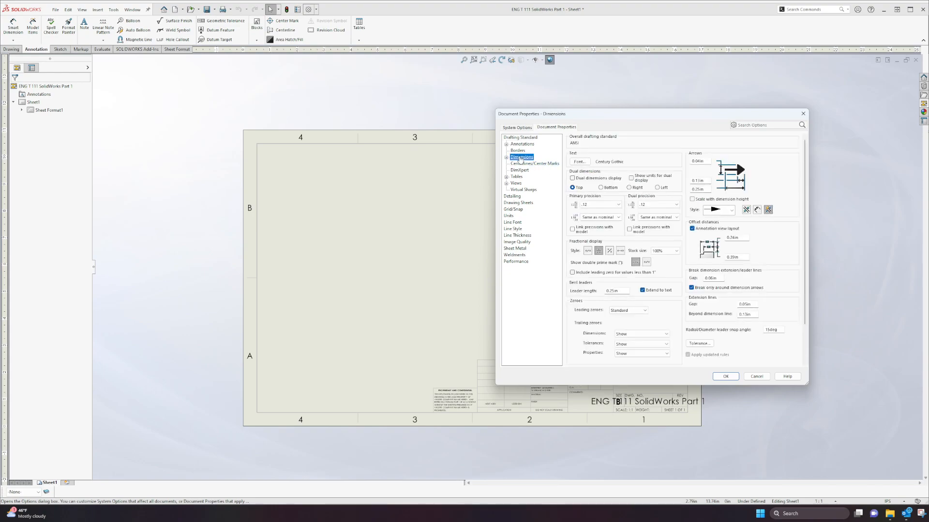
pyautogui.click(604, 206)
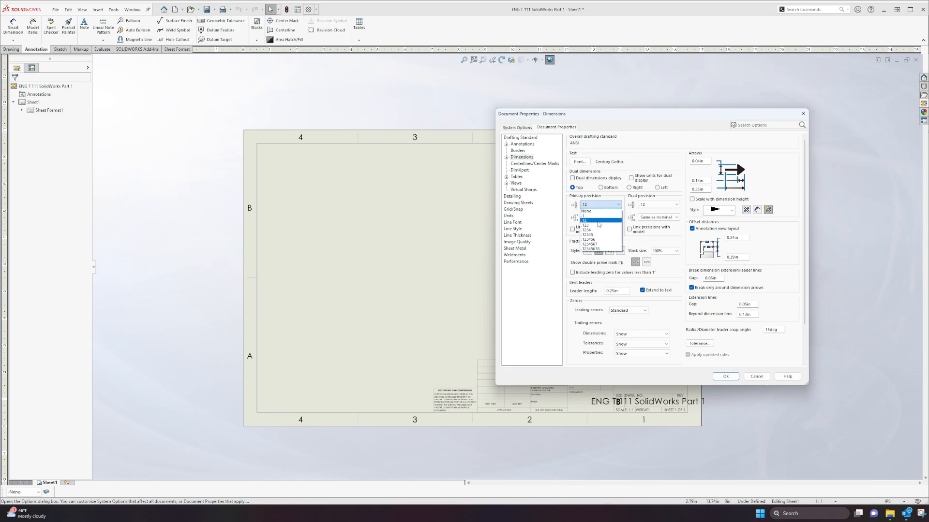
pyautogui.click(598, 220)
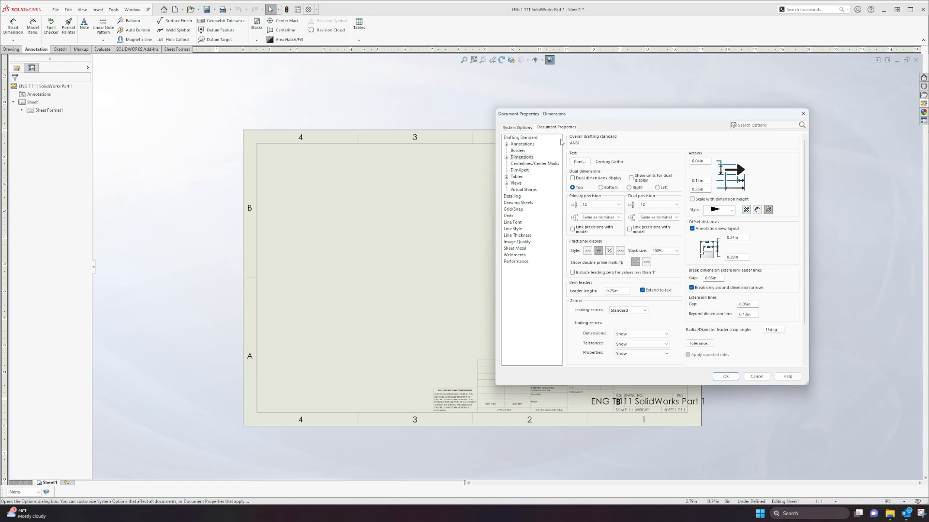
pyautogui.click(602, 205)
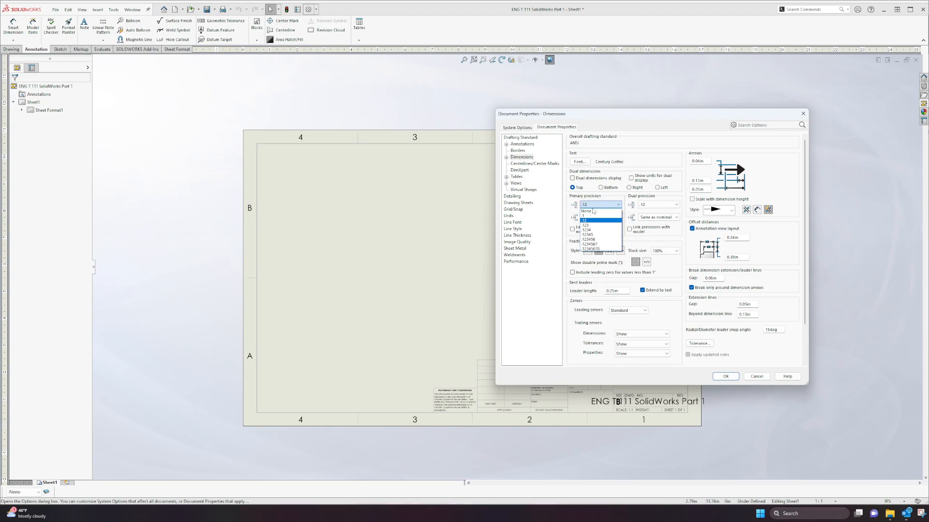
pyautogui.click(595, 222)
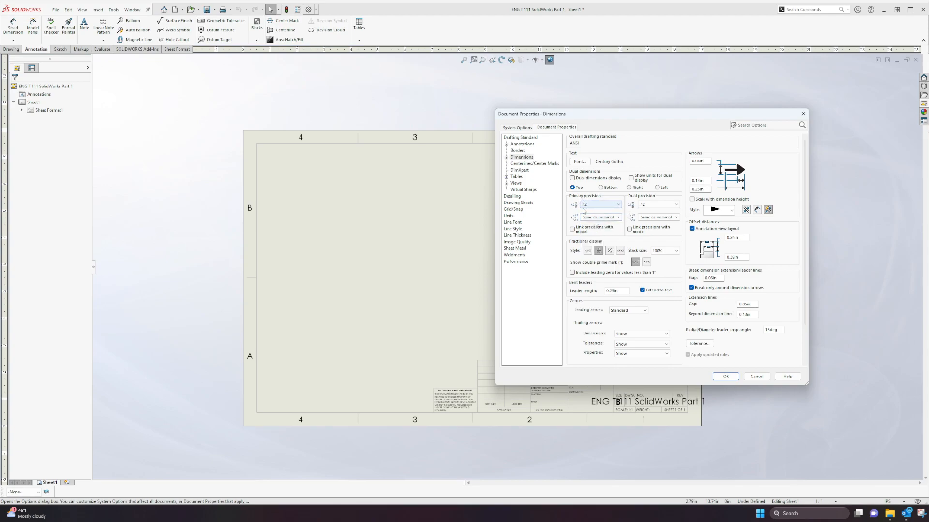
pyautogui.click(725, 377)
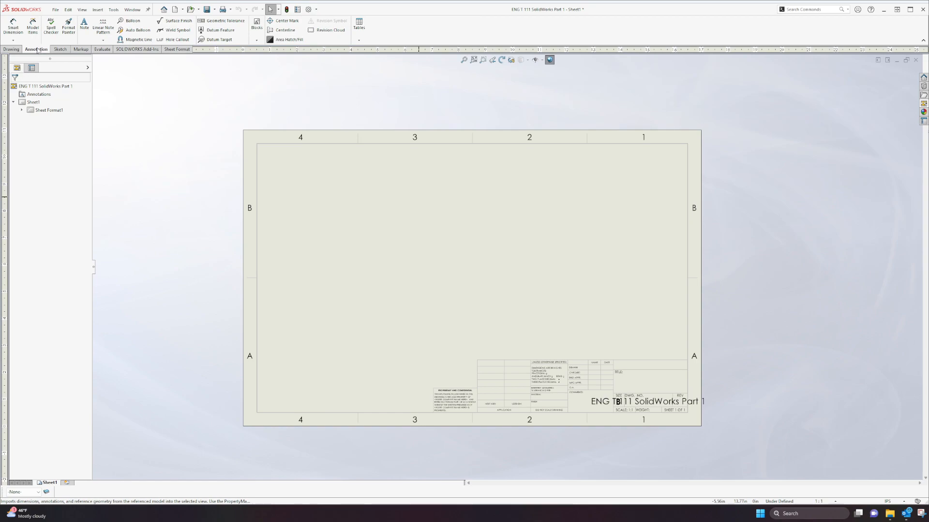
# - Insert a revision table in the sheet's upper-right corner, using the standard revision block template and circular revision symbols
pyautogui.click(363, 28)
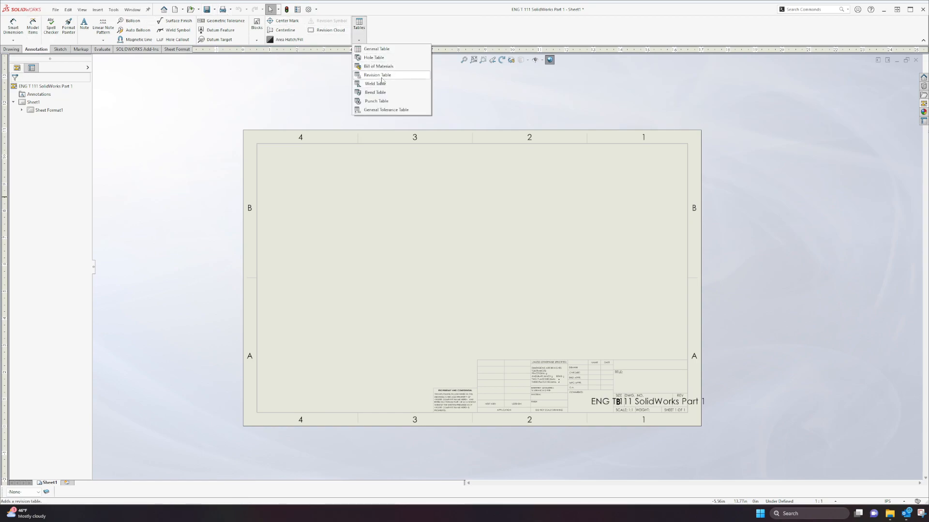
pyautogui.click(378, 75)
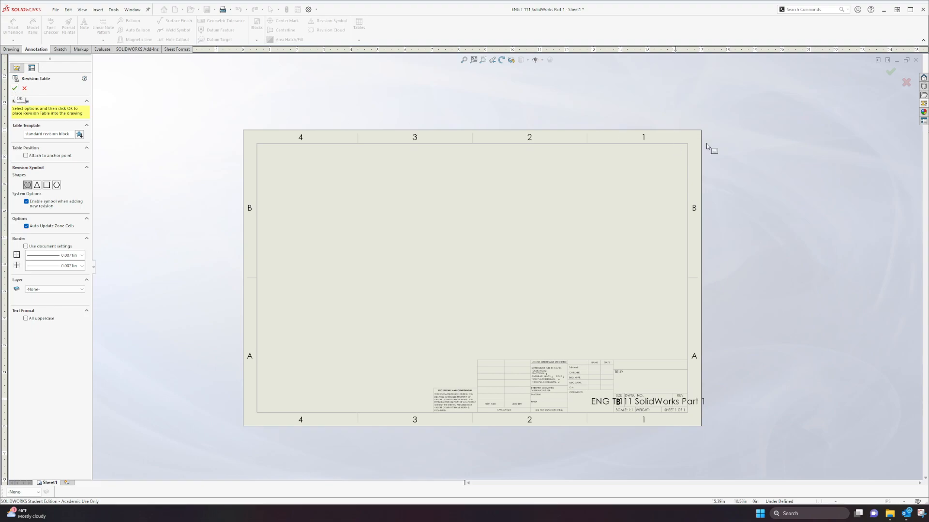
pyautogui.click(891, 75)
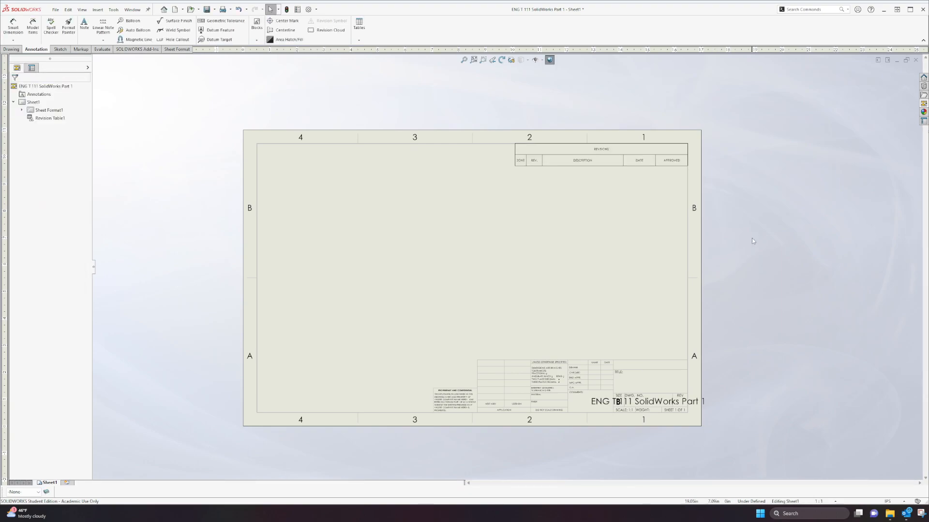
# - Examine the revision table's column headings in the sheet's upper-right corner
pyautogui.click(515, 163)
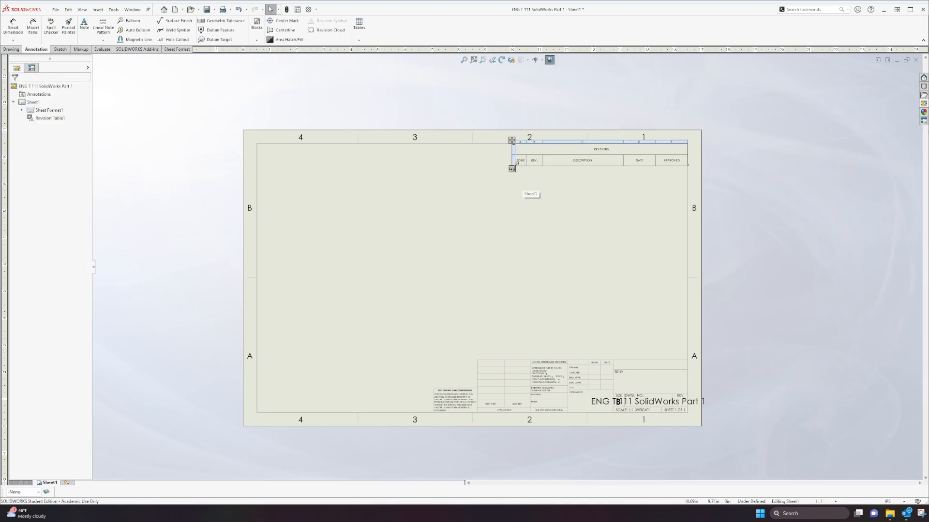
pyautogui.scroll(1, 516, 164)
pyautogui.scroll(-4, 516, 164)
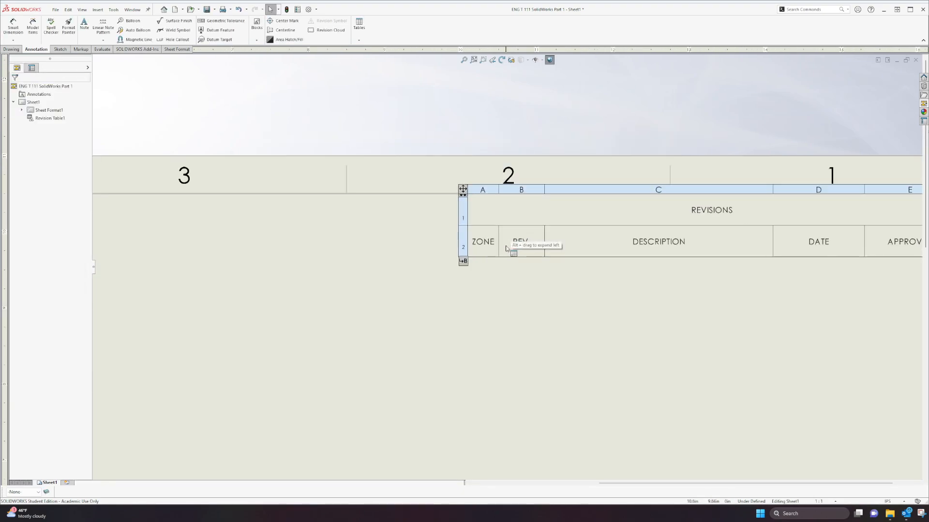
pyautogui.scroll(5, 516, 264)
pyautogui.scroll(-5, 534, 289)
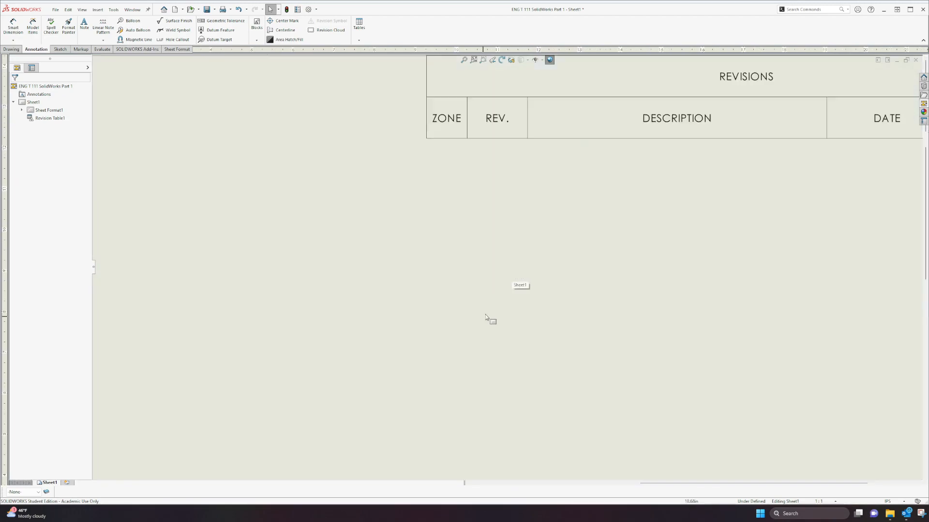
pyautogui.scroll(4, 502, 306)
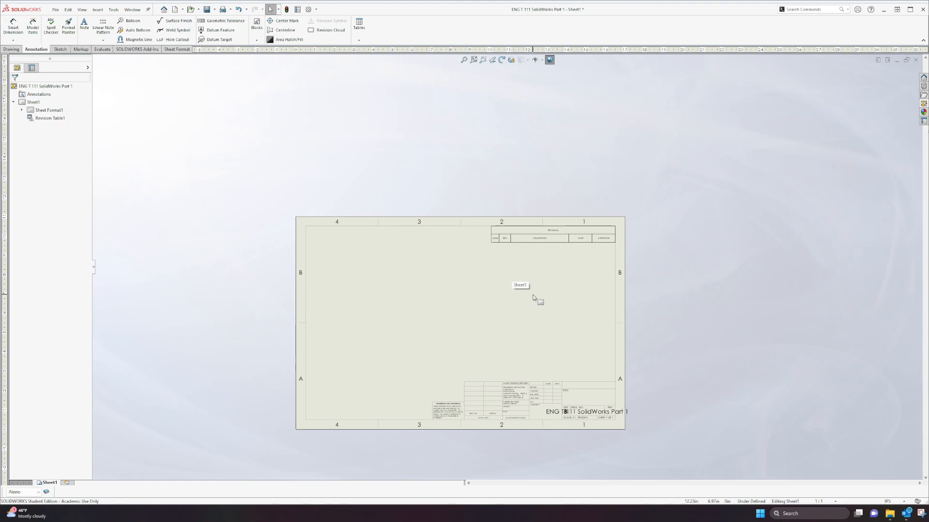
pyautogui.scroll(-2, 518, 269)
pyautogui.scroll(1, 518, 269)
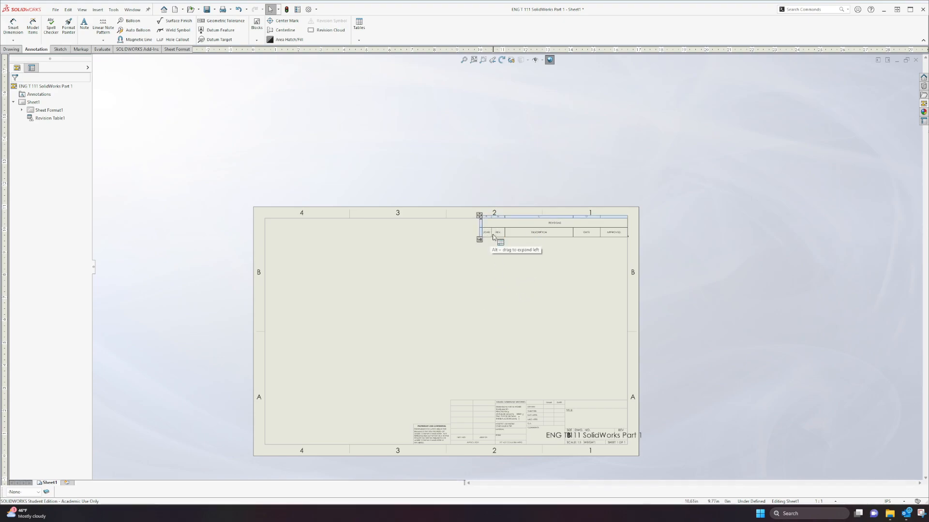
pyautogui.scroll(-8, 497, 237)
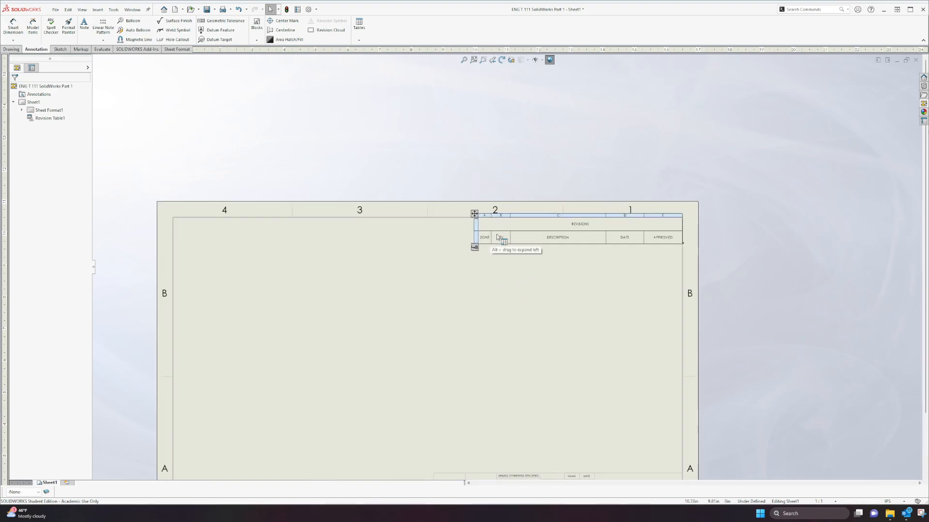
pyautogui.scroll(-3, 499, 249)
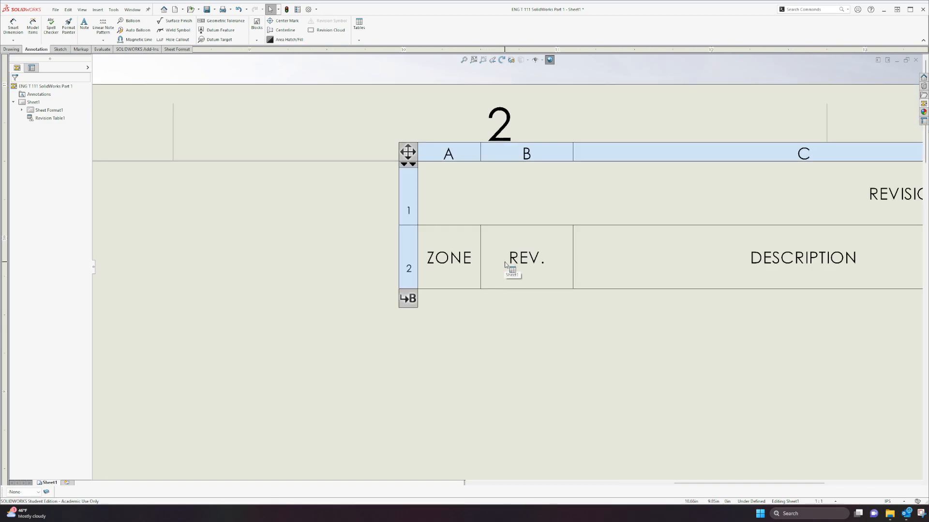
pyautogui.scroll(12, 504, 262)
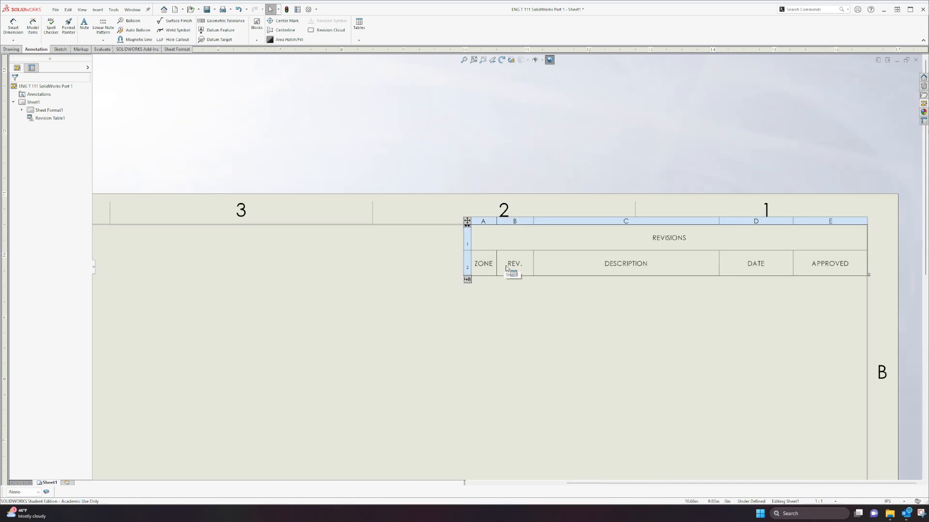
pyautogui.scroll(-5, 507, 272)
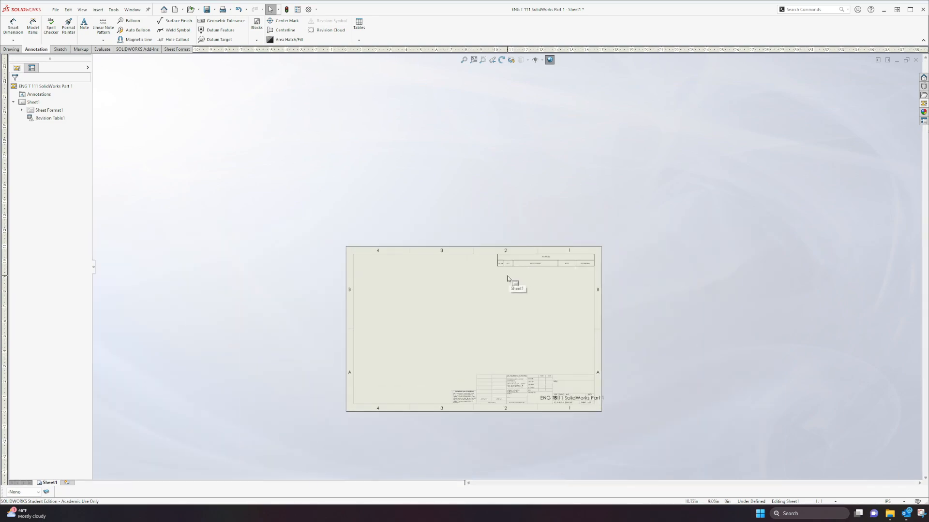
pyautogui.scroll(-6, 502, 263)
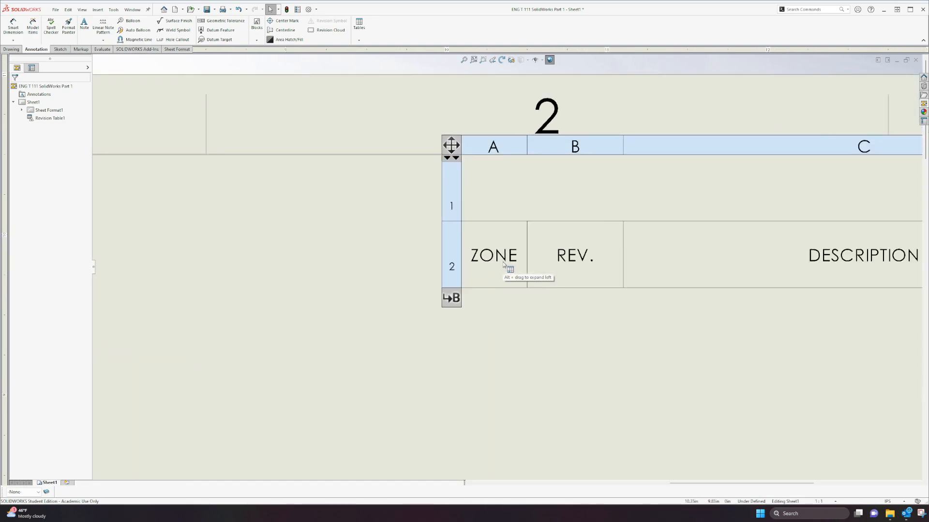
pyautogui.scroll(3, 648, 283)
pyautogui.scroll(-5, 601, 276)
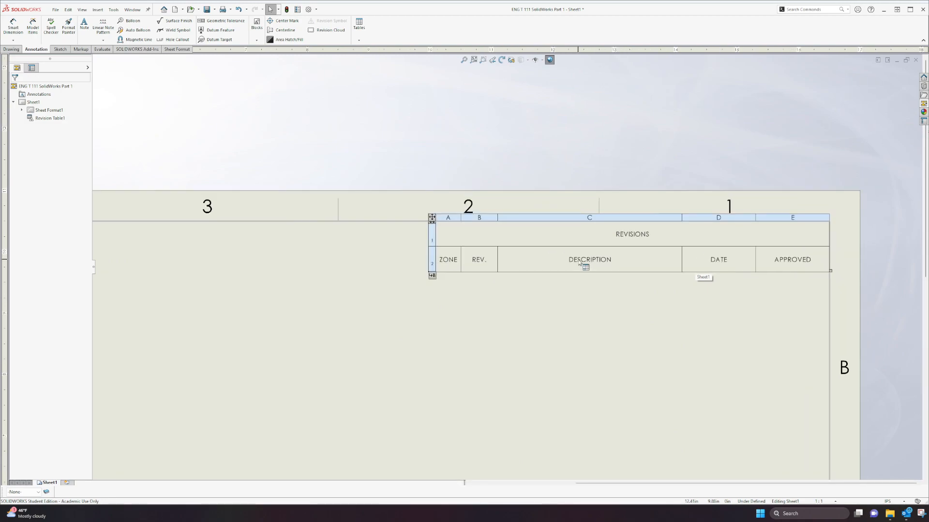
pyautogui.click(476, 275)
pyautogui.scroll(4, 508, 272)
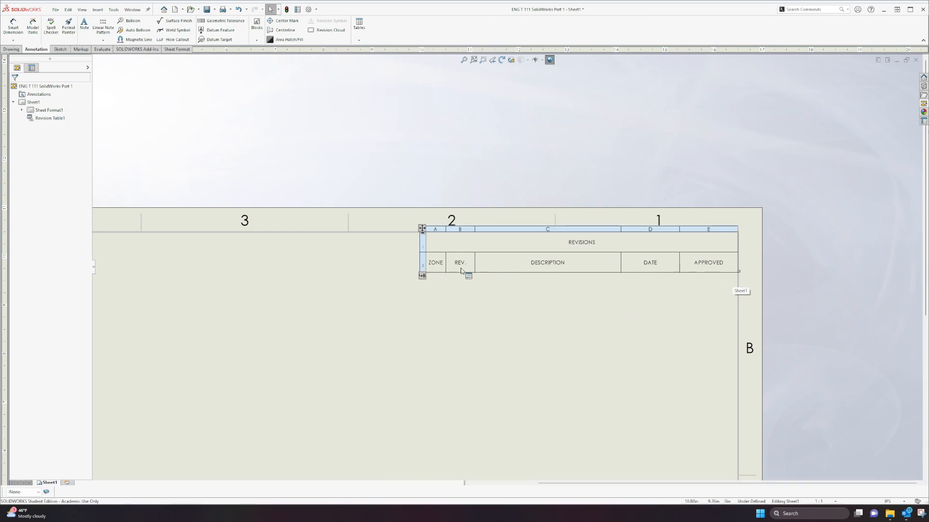
# - Insert an empty row below the column-heading row of the revision table
pyautogui.click(420, 258)
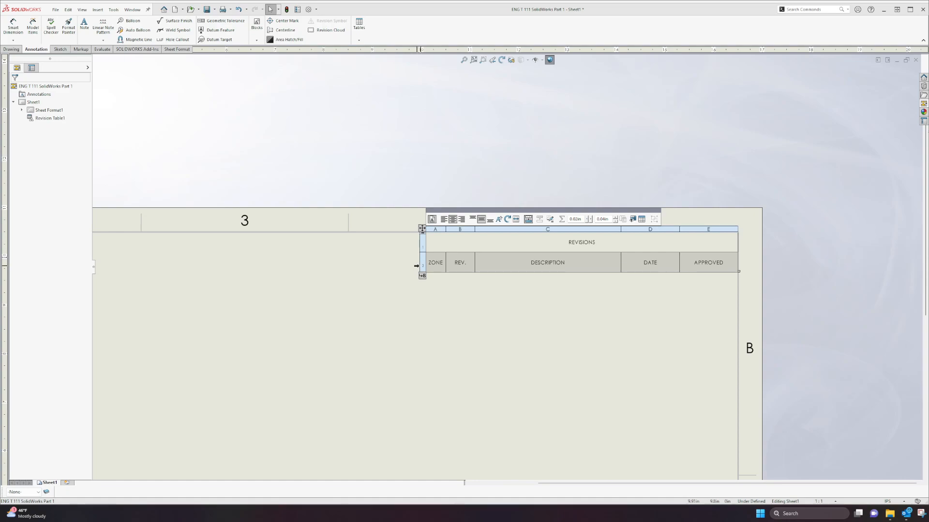
pyautogui.click(420, 260)
pyautogui.rightClick(420, 259)
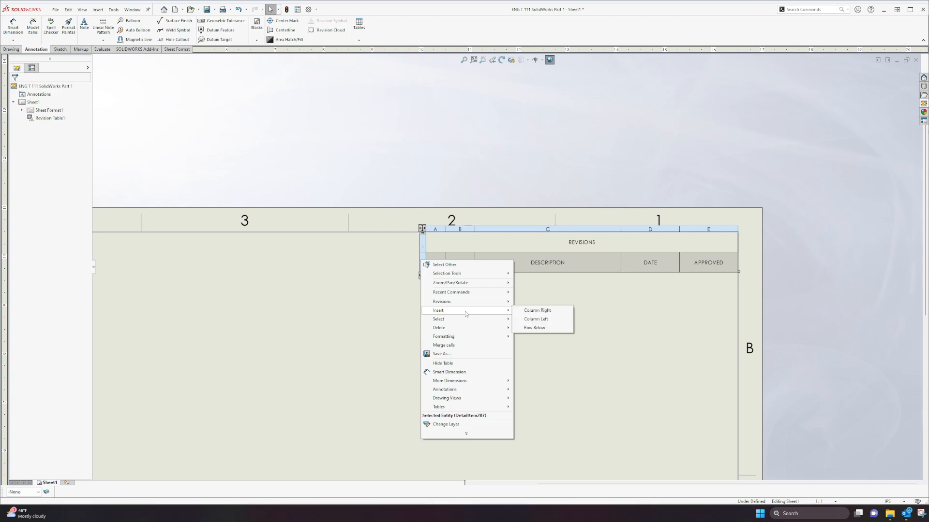
pyautogui.click(534, 328)
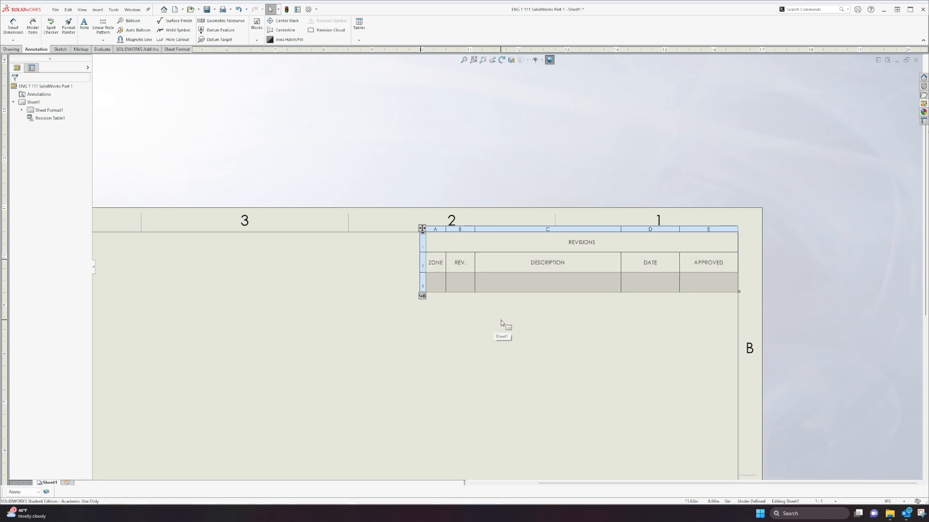
pyautogui.scroll(2, 493, 300)
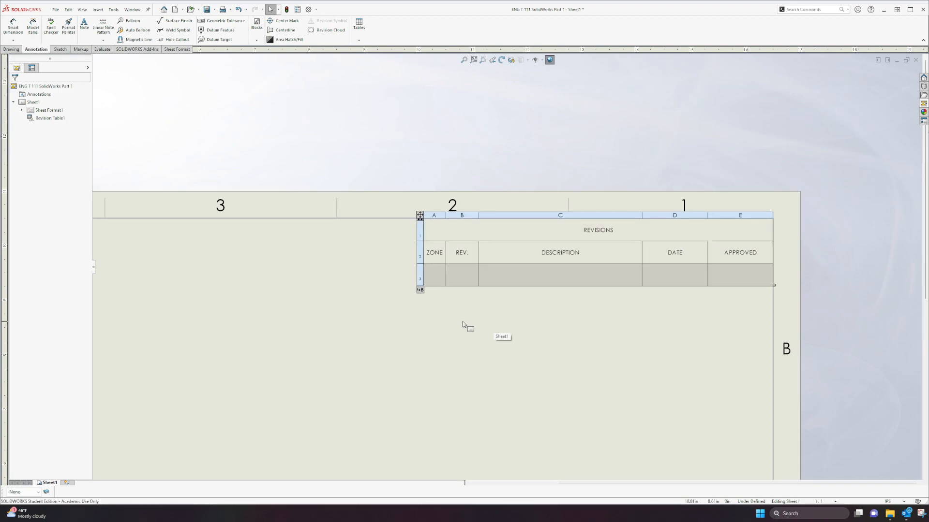
pyautogui.click(493, 301)
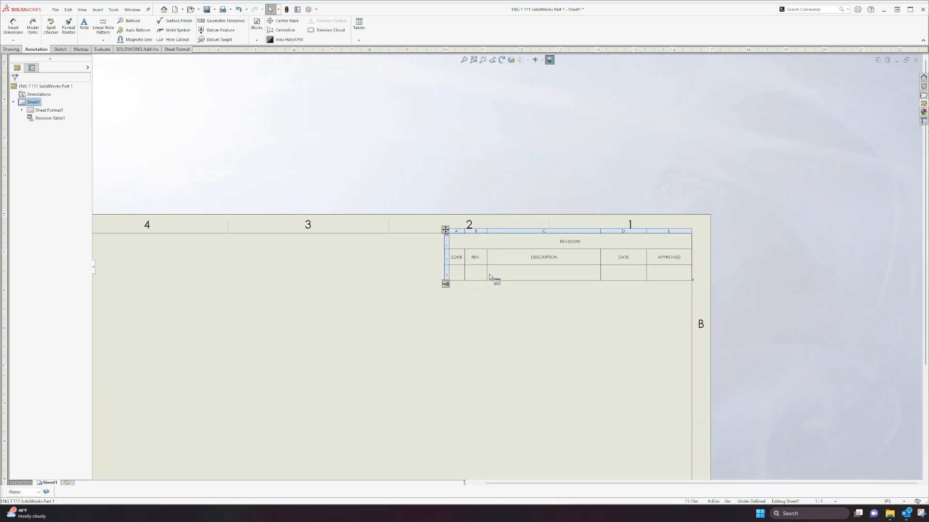
pyautogui.scroll(-1, 503, 280)
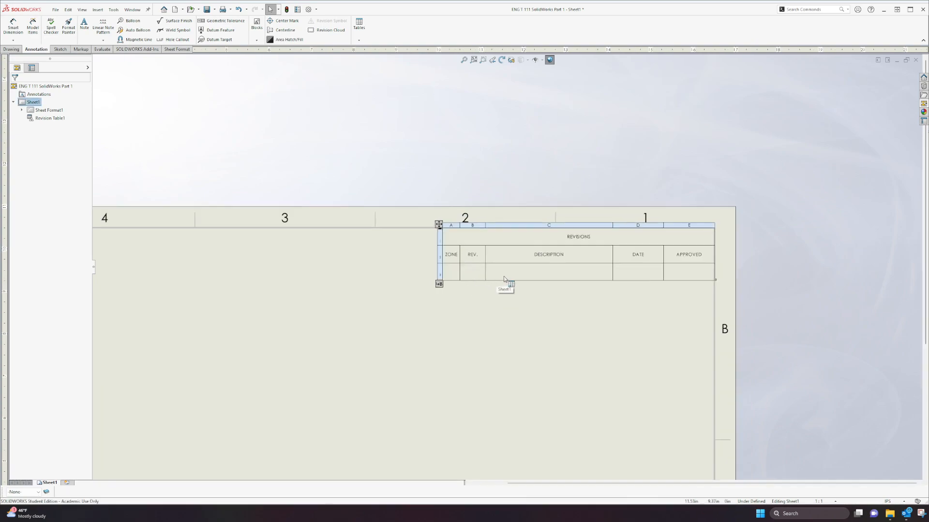
pyautogui.scroll(-2, 503, 277)
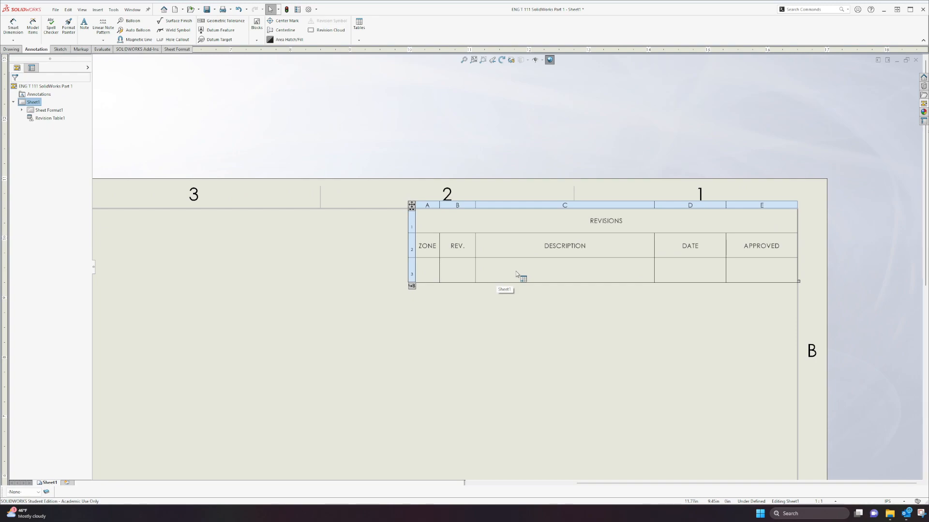
pyautogui.scroll(-1, 577, 320)
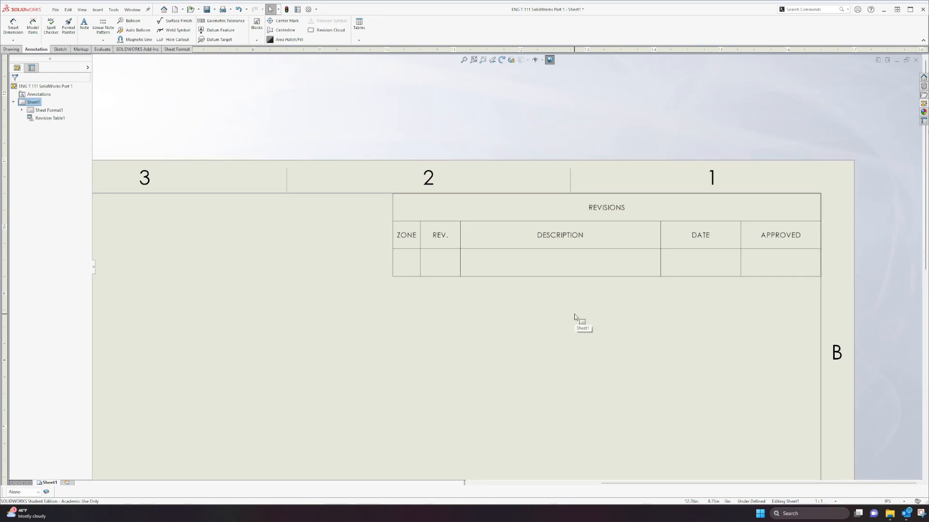
pyautogui.click(442, 266)
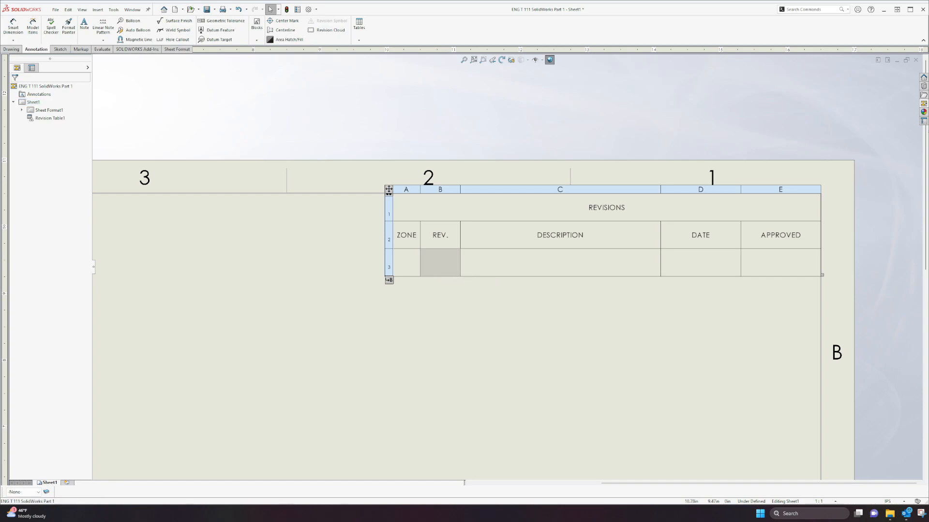
pyautogui.click(482, 304)
pyautogui.click(509, 262)
pyautogui.click(707, 261)
pyautogui.click(762, 259)
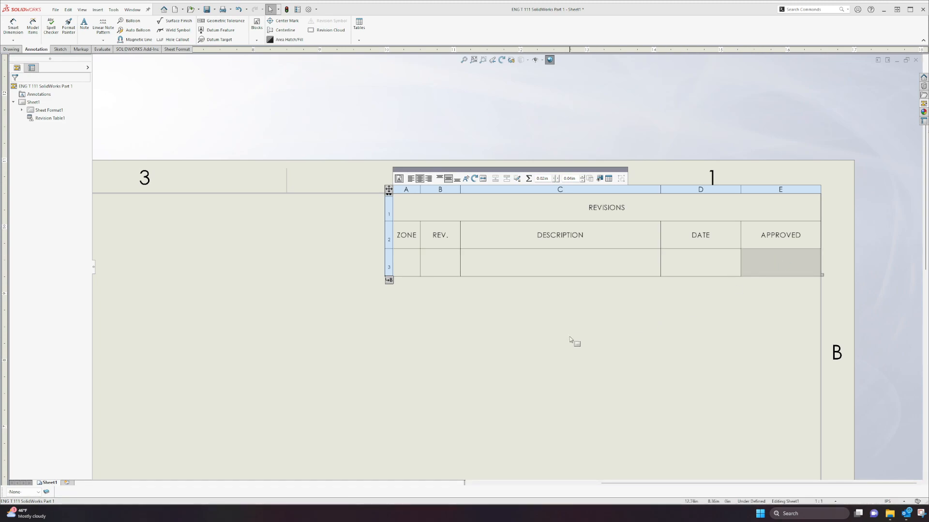
# - Enter A as the revision letter in the REV. cell of the revision table's new row
pyautogui.doubleClick(438, 261)
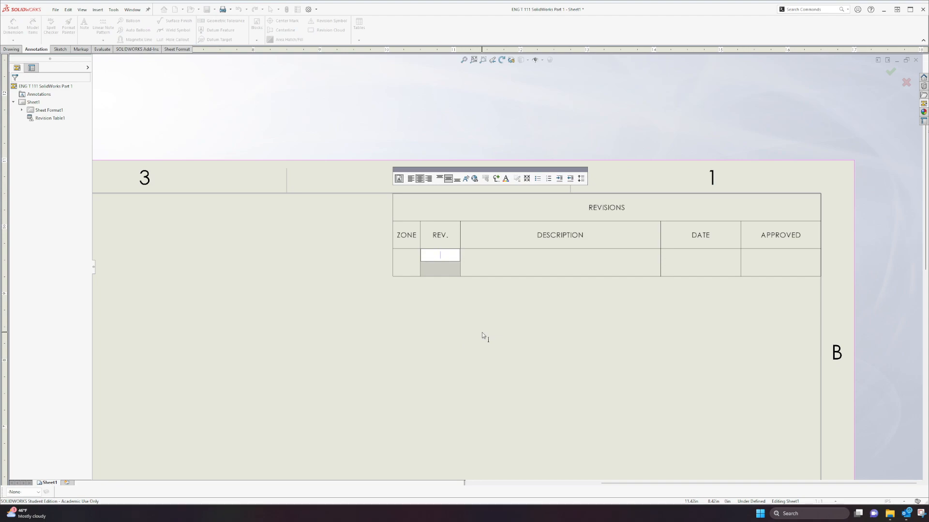
pyautogui.write('A')
pyautogui.click(488, 301)
# - Enter NEW PART as the description of revision A in the revision table
pyautogui.click(528, 290)
pyautogui.click(528, 271)
pyautogui.click(561, 259)
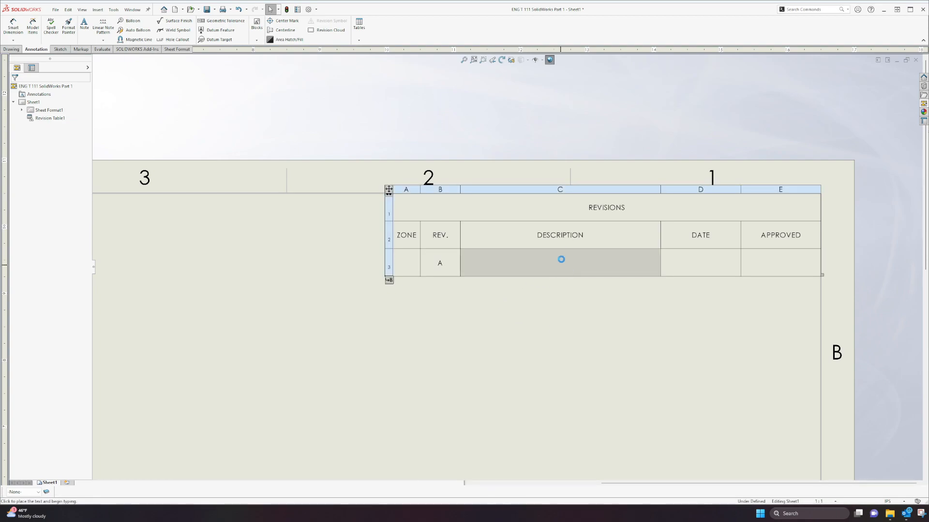
pyautogui.write('NEW PART')
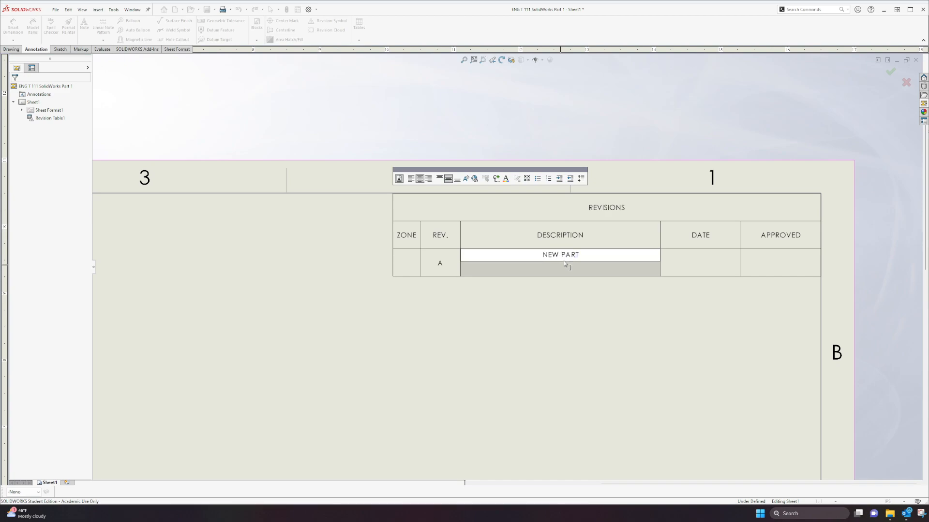
pyautogui.click(606, 289)
pyautogui.doubleClick(598, 266)
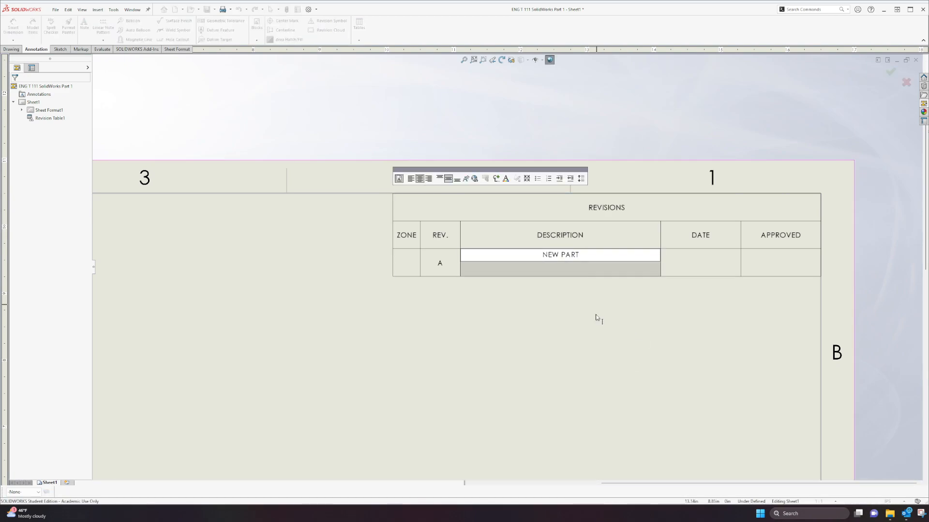
pyautogui.click(605, 312)
# - Enter 1-24-24 as the date of revision A in the revision table
pyautogui.doubleClick(718, 271)
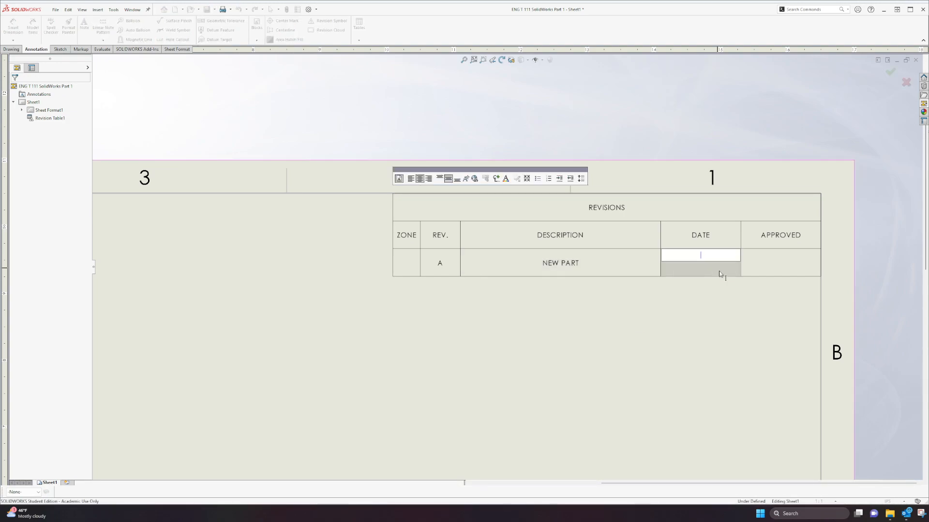
pyautogui.write('1-24-24')
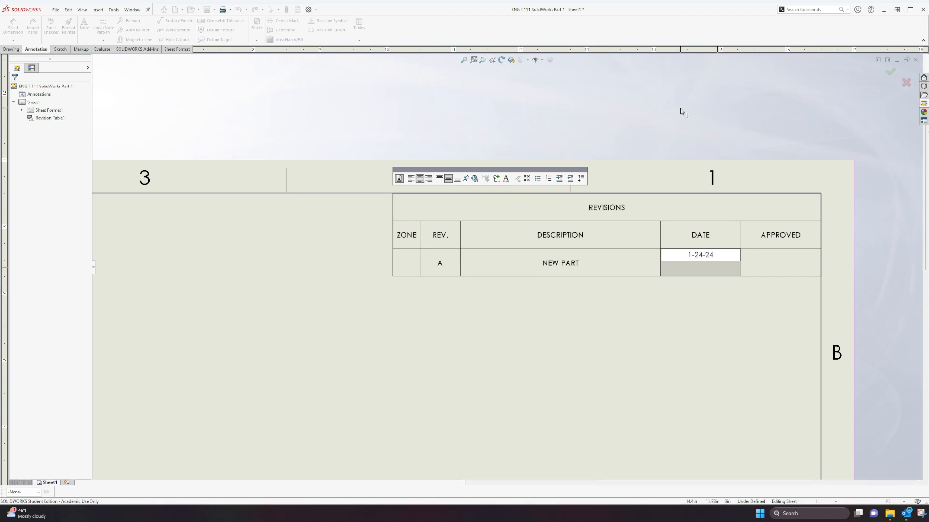
pyautogui.click(806, 334)
# - Enter the placeholder text INITIALS in the APPROVED cell of the revision A row
pyautogui.doubleClick(780, 267)
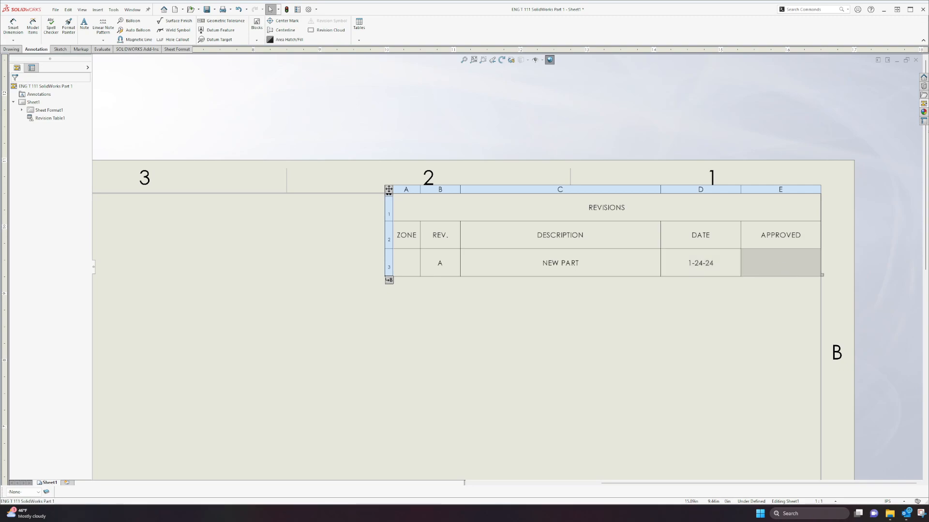
pyautogui.write('Y. NAME')
pyautogui.press('BackSpace')
pyautogui.press('BackSpace')
pyautogui.press('BackSpace')
pyautogui.press('BackSpace')
pyautogui.press('BackSpace')
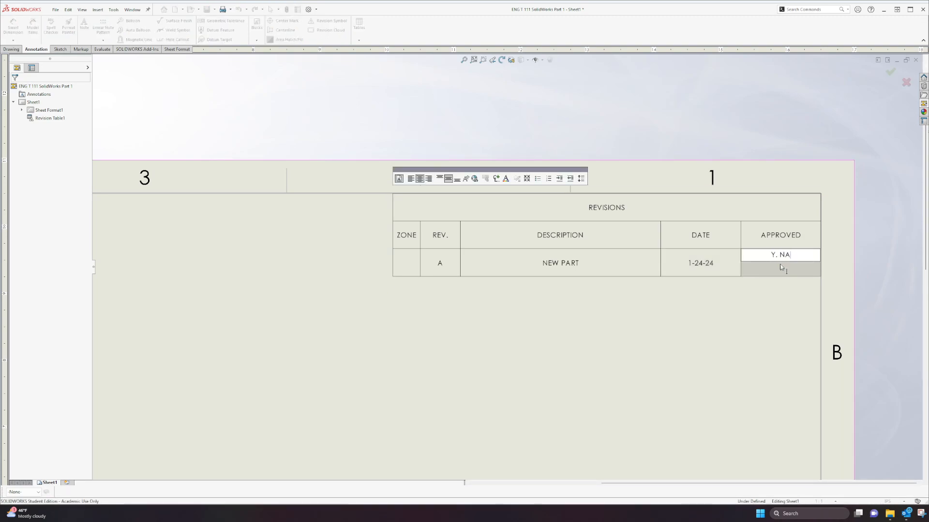
pyautogui.write('INITIALS')
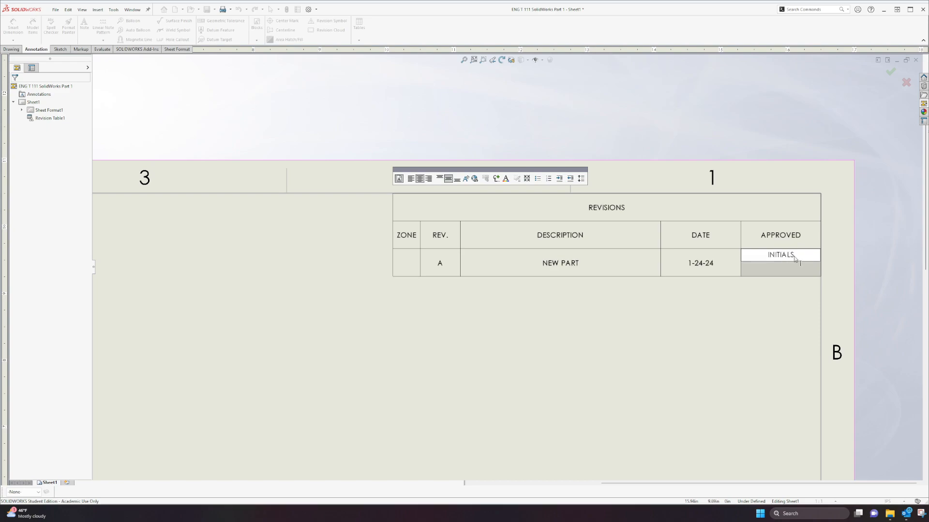
# - Replace the placeholder in the APPROVED cell of revision A with the approver's initials and deselect the table
pyautogui.moveTo(793, 255); pyautogui.dragTo(773, 256)
pyautogui.click(775, 303)
pyautogui.doubleClick(778, 262)
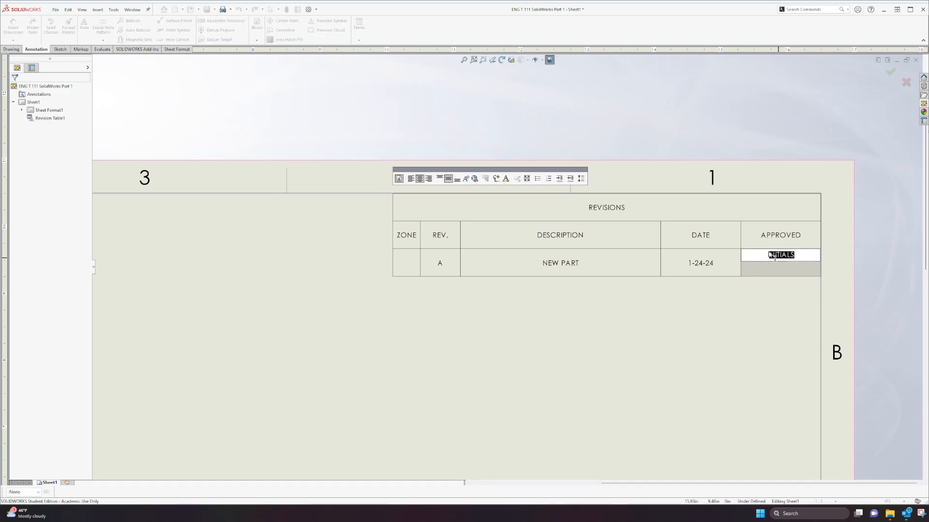
pyautogui.write('W')
pyautogui.press('BackSpace')
pyautogui.press('BackSpace')
pyautogui.press('BackSpace')
pyautogui.press('BackSpace')
pyautogui.click(772, 320)
pyautogui.scroll(6, 604, 307)
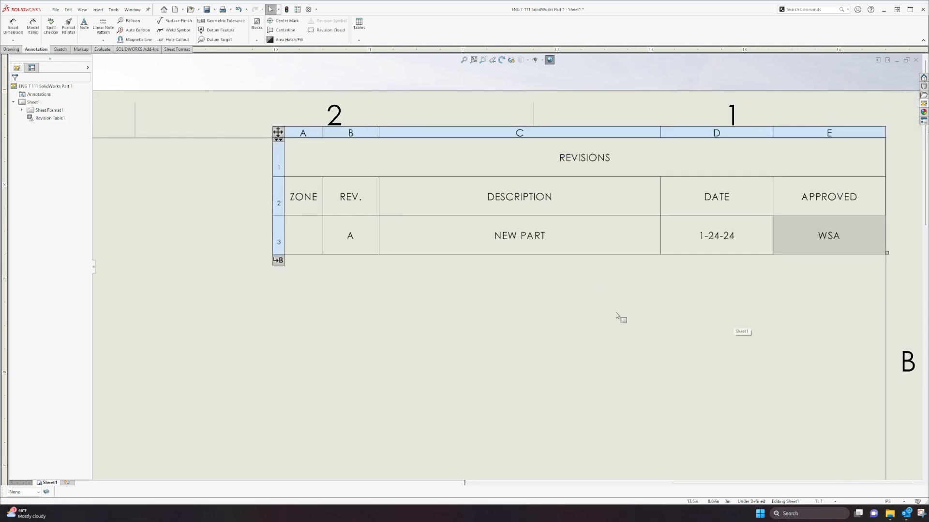
pyautogui.click(527, 299)
pyautogui.scroll(-1, 520, 333)
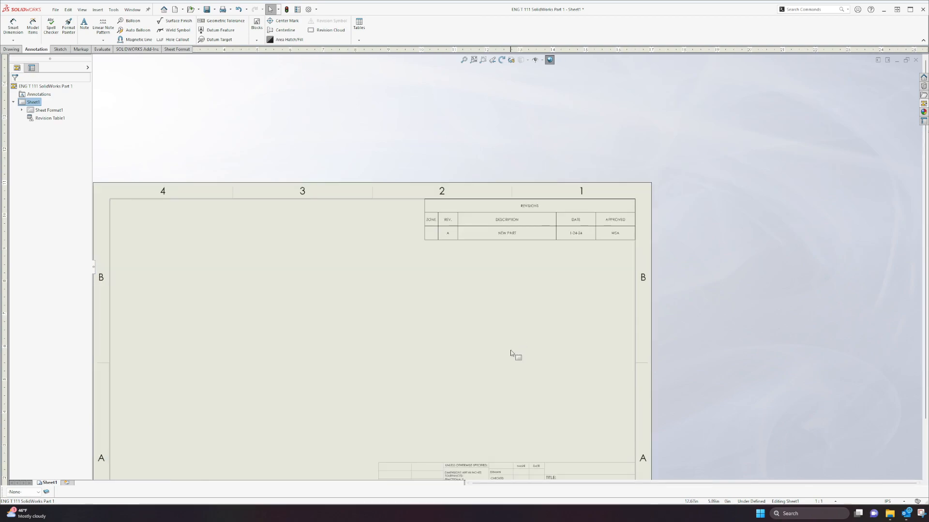
pyautogui.scroll(2, 513, 354)
pyautogui.scroll(-1, 499, 387)
pyautogui.scroll(-2, 499, 387)
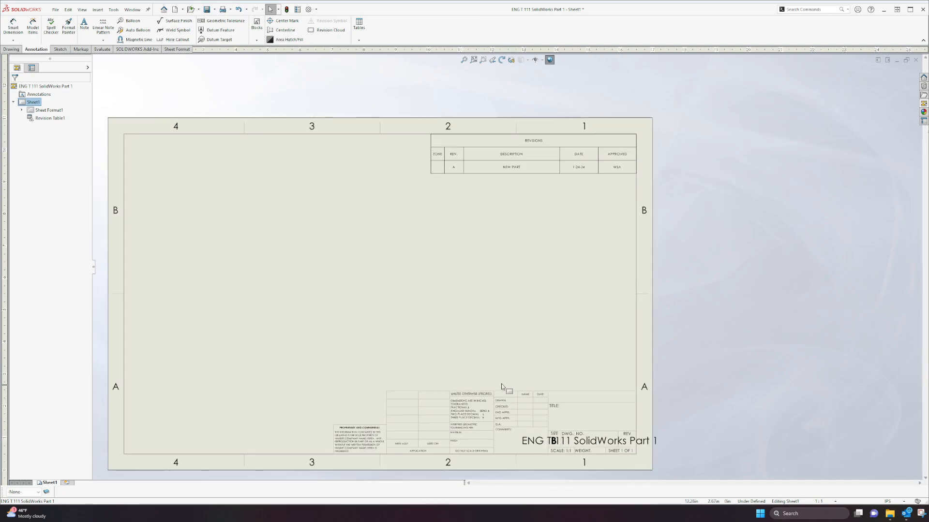
# - Switch the drawing sheet to sheet format editing
pyautogui.scroll(2, 508, 356)
pyautogui.scroll(-1, 513, 321)
pyautogui.click(533, 114)
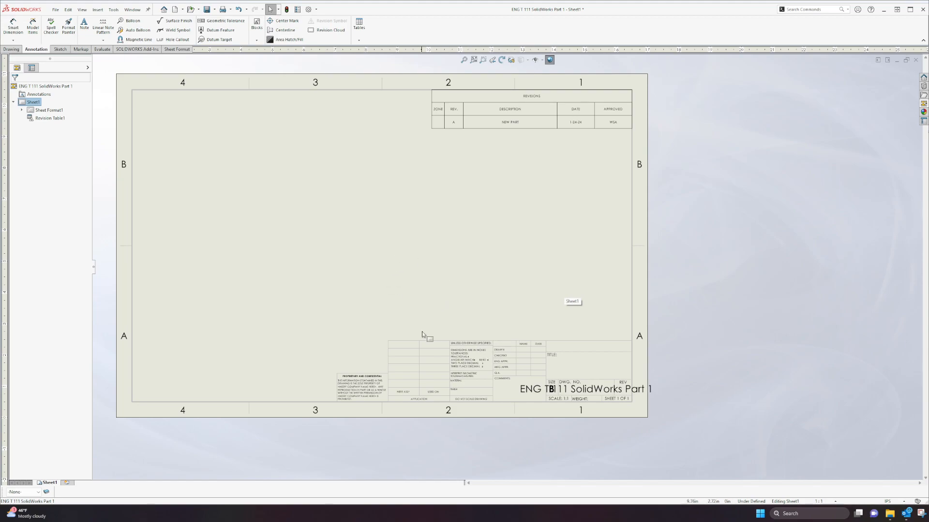
pyautogui.scroll(5, 544, 358)
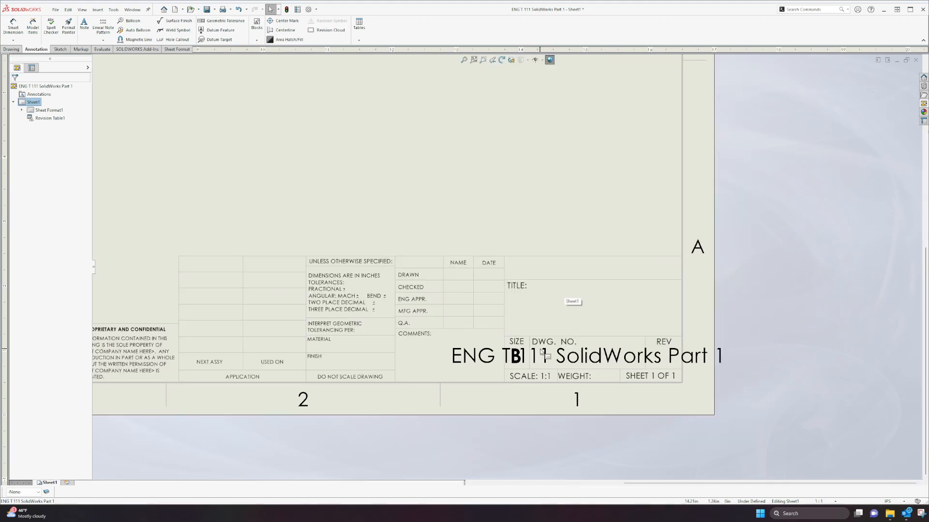
pyautogui.scroll(-2, 476, 343)
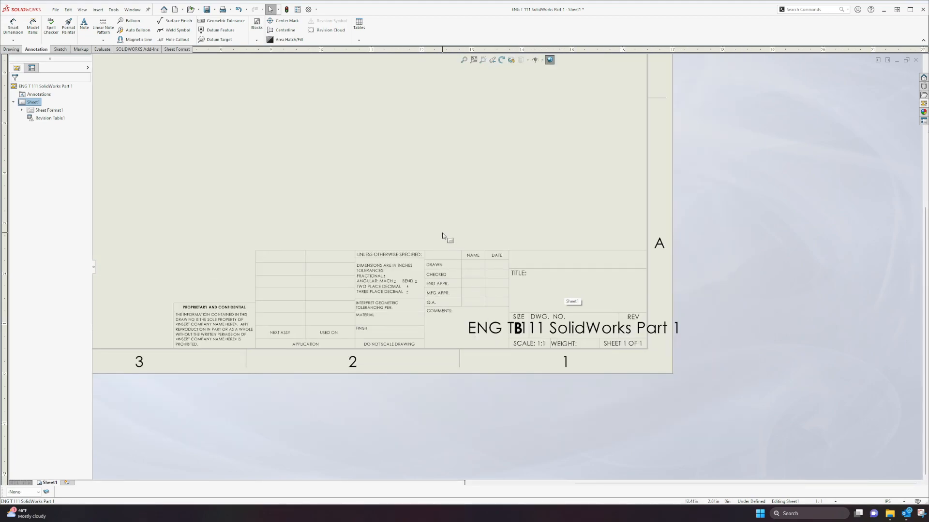
pyautogui.rightClick(497, 218)
pyautogui.click(561, 327)
pyautogui.scroll(-5, 457, 172)
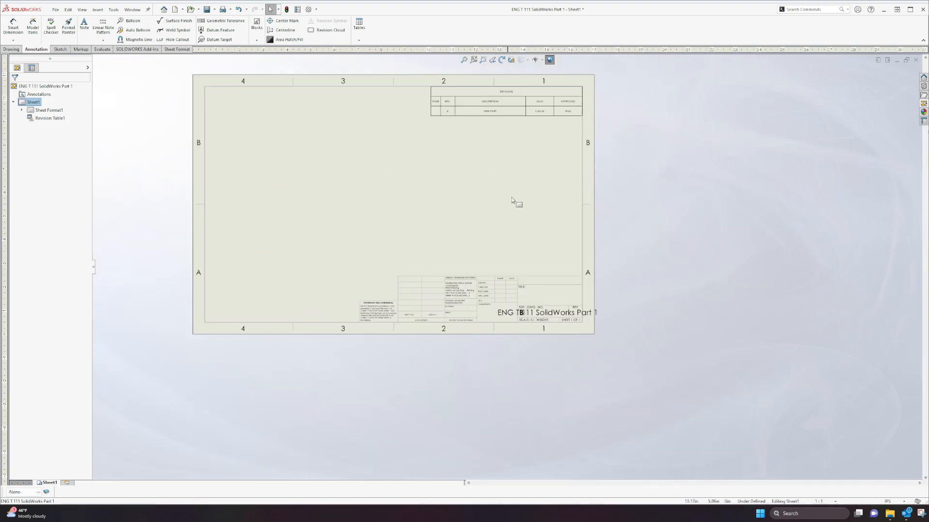
pyautogui.rightClick(641, 215)
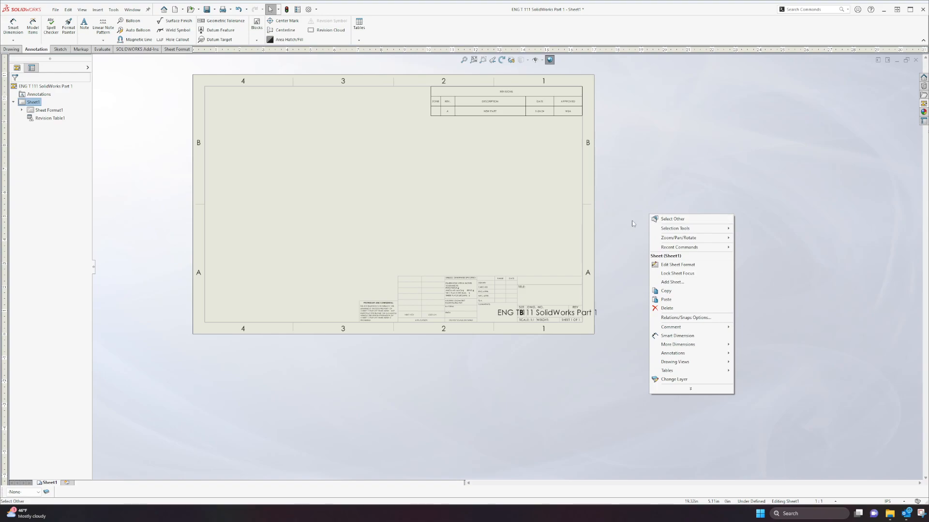
pyautogui.rightClick(435, 211)
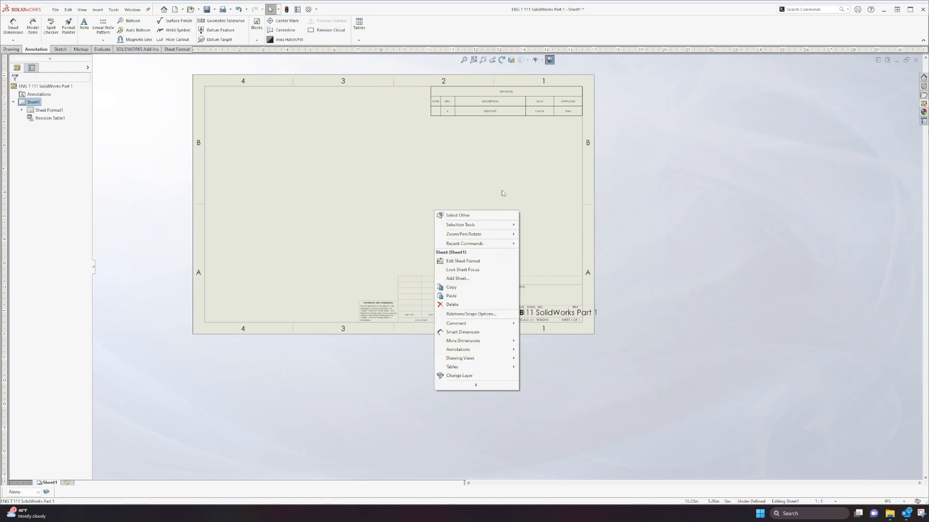
pyautogui.click(482, 265)
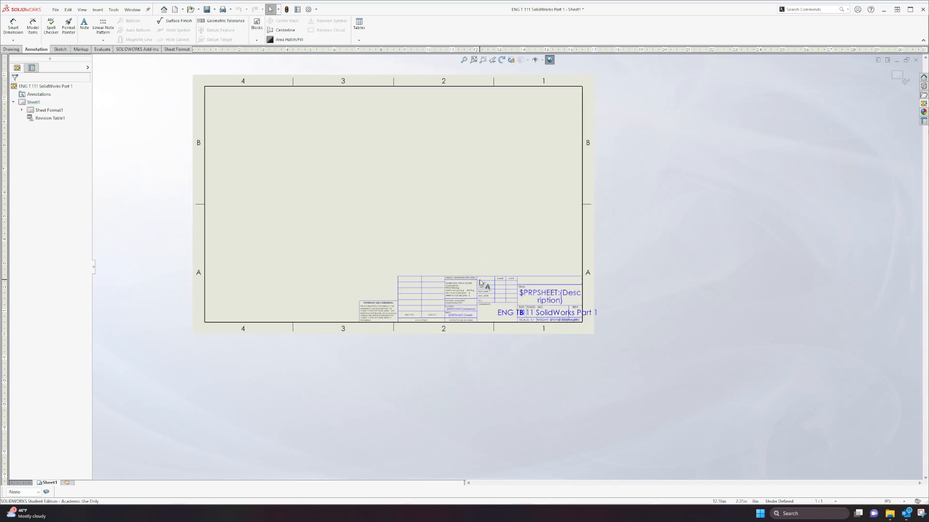
# - Replace the description property placeholder in the title block's TITLE field with LOCATING PLATE
pyautogui.scroll(2, 526, 300)
pyautogui.scroll(4, 526, 300)
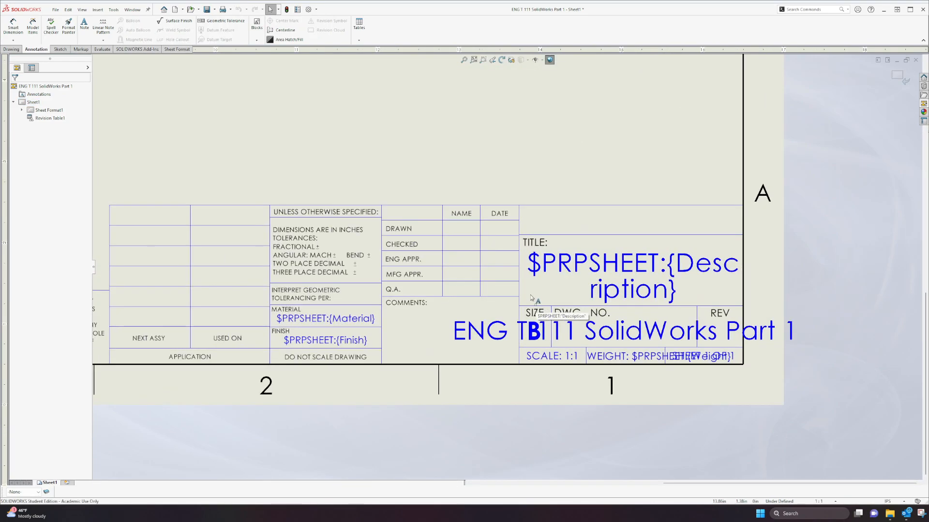
pyautogui.scroll(-1, 542, 296)
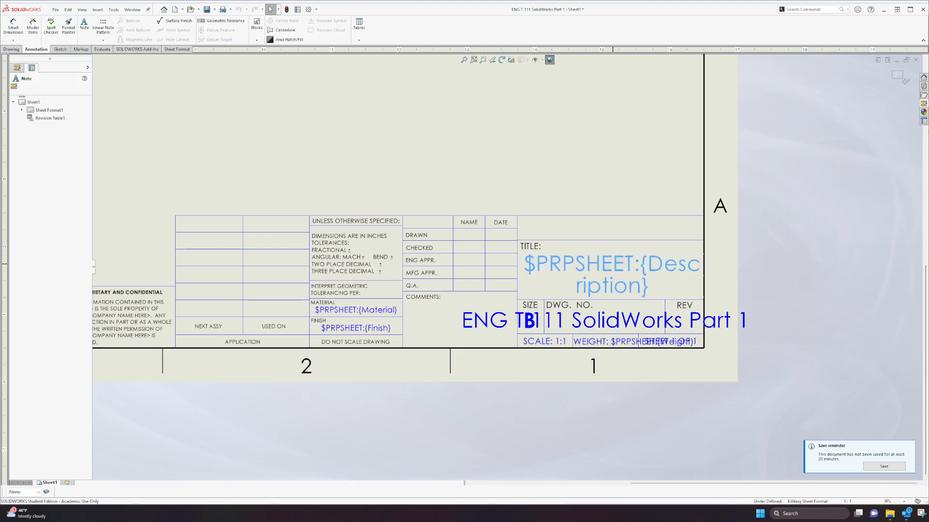
pyautogui.doubleClick(614, 267)
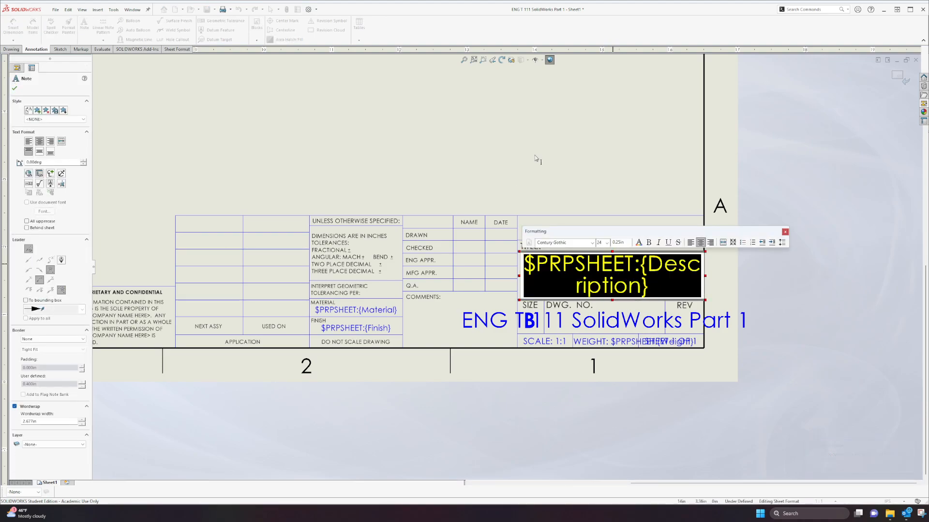
pyautogui.press('Escape')
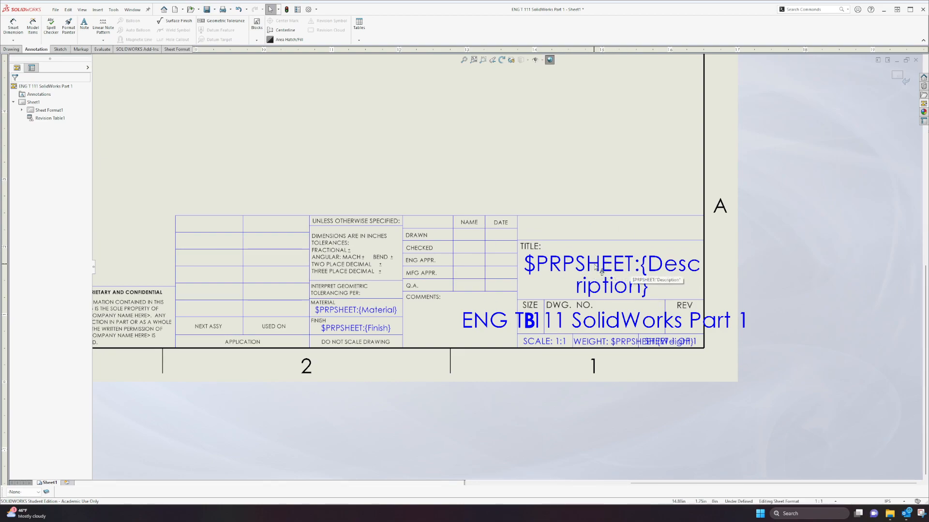
pyautogui.doubleClick(599, 269)
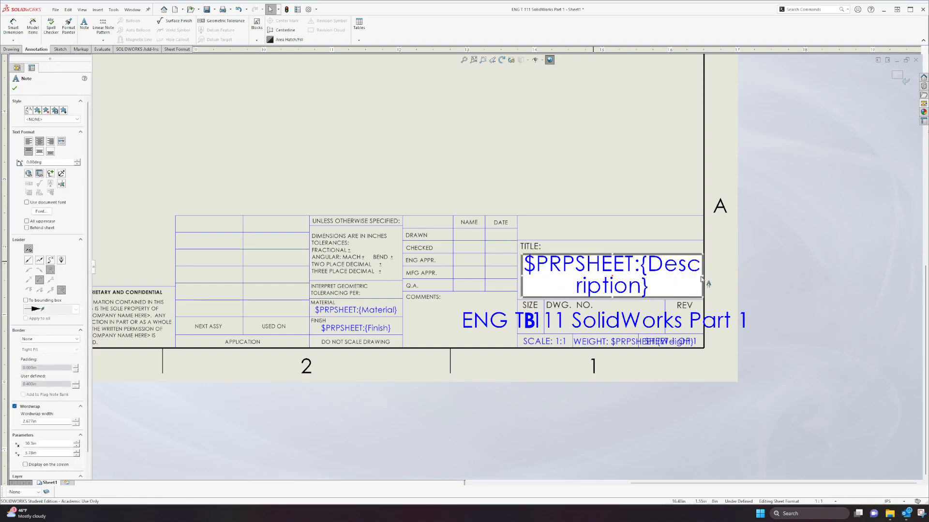
pyautogui.click(662, 291)
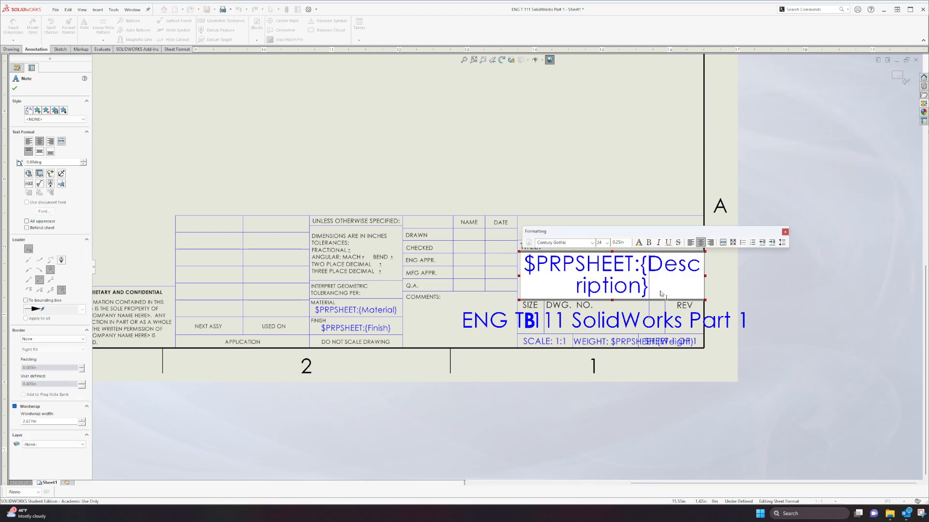
pyautogui.moveTo(653, 288); pyautogui.dragTo(539, 274)
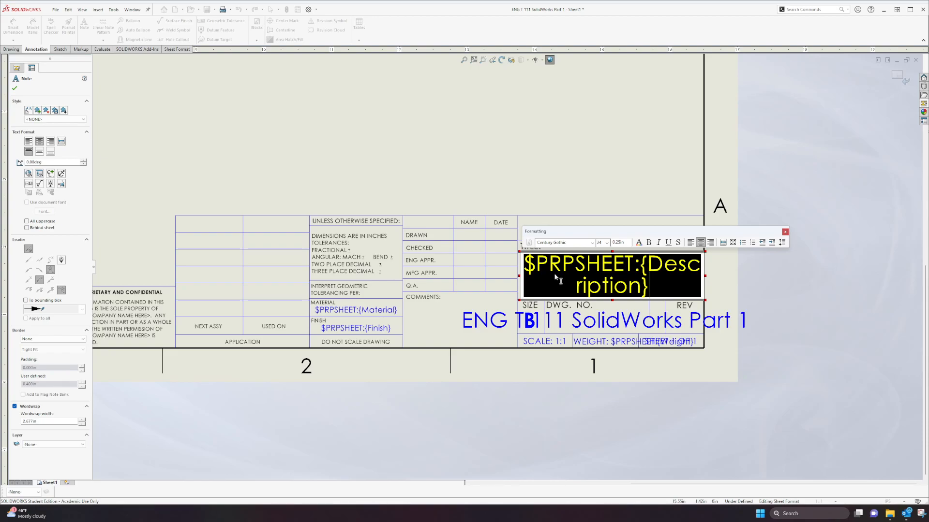
pyautogui.press('Delete')
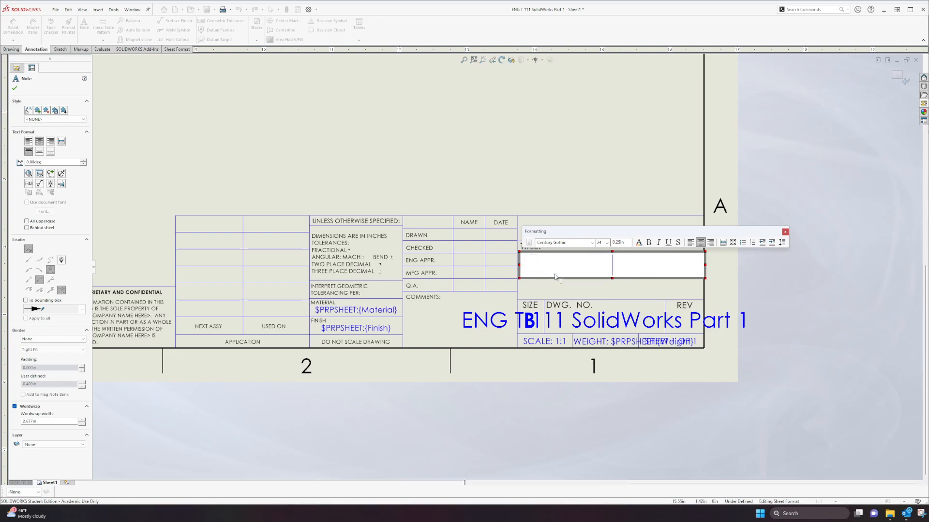
pyautogui.write('LOCATING PLATE')
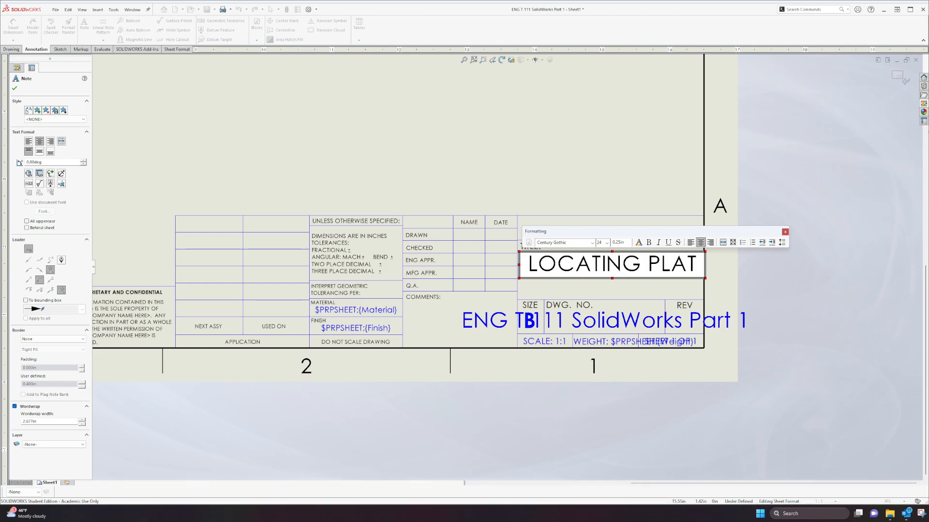
# - Split the title into two lines with LOCATING above PLATE
pyautogui.click(645, 266)
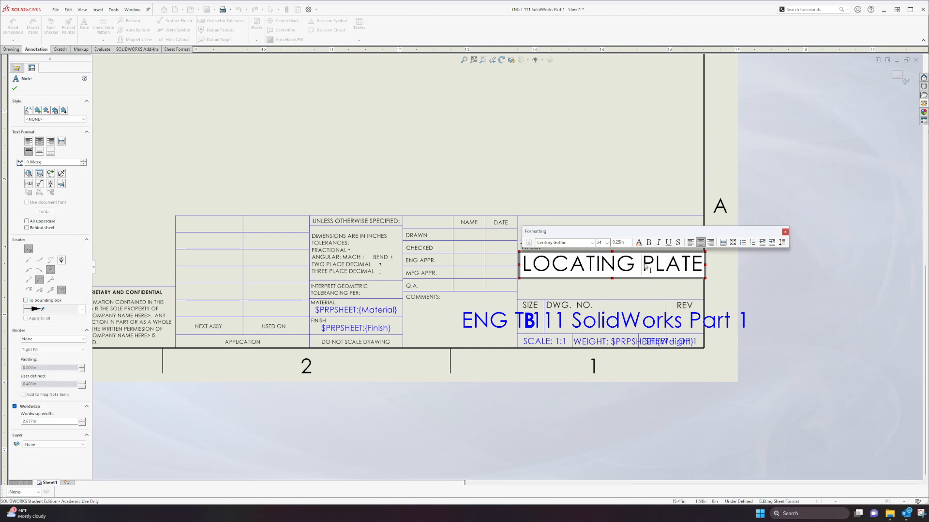
pyautogui.press('BackSpace')
pyautogui.press('Return')
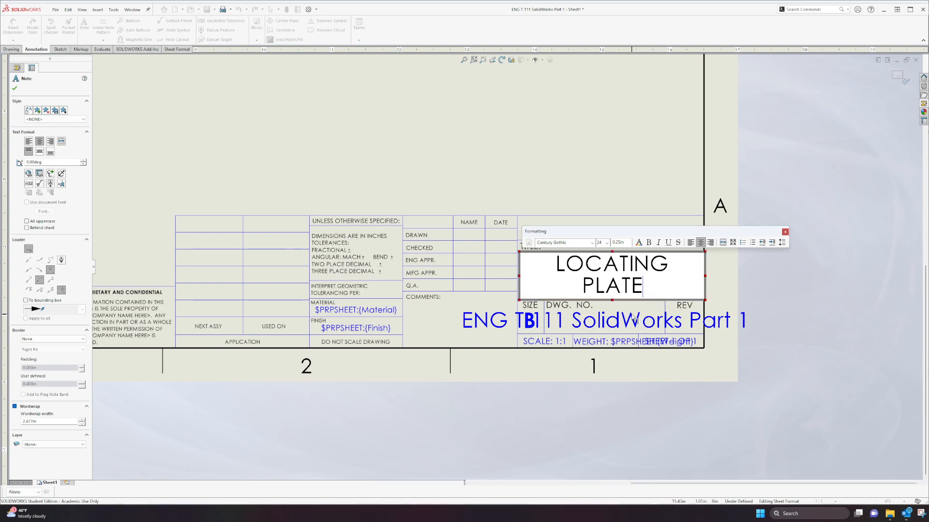
# - Replace the DWG. NO. text in the title block with ENGT111 and finish editing the note
pyautogui.click(588, 335)
pyautogui.doubleClick(607, 326)
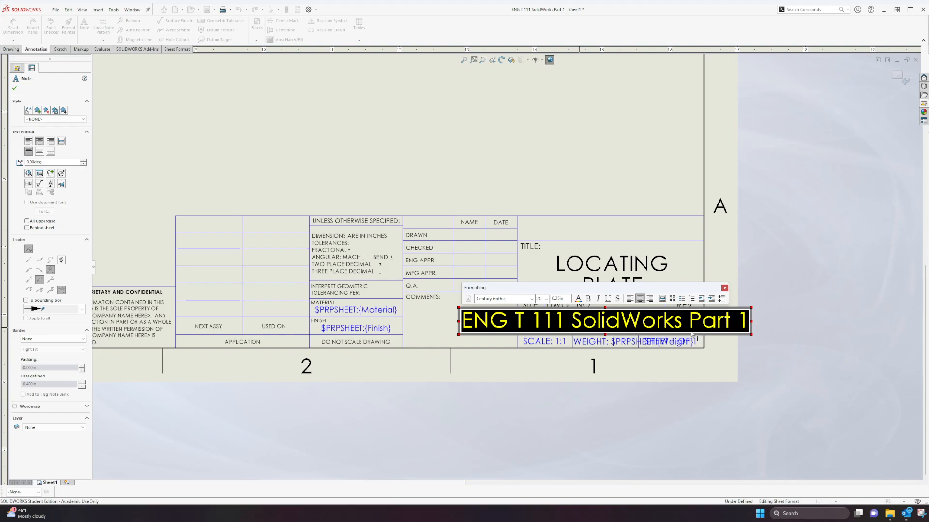
pyautogui.write('ENGT1')
pyautogui.write('112')
pyautogui.press('BackSpace')
pyautogui.write('1')
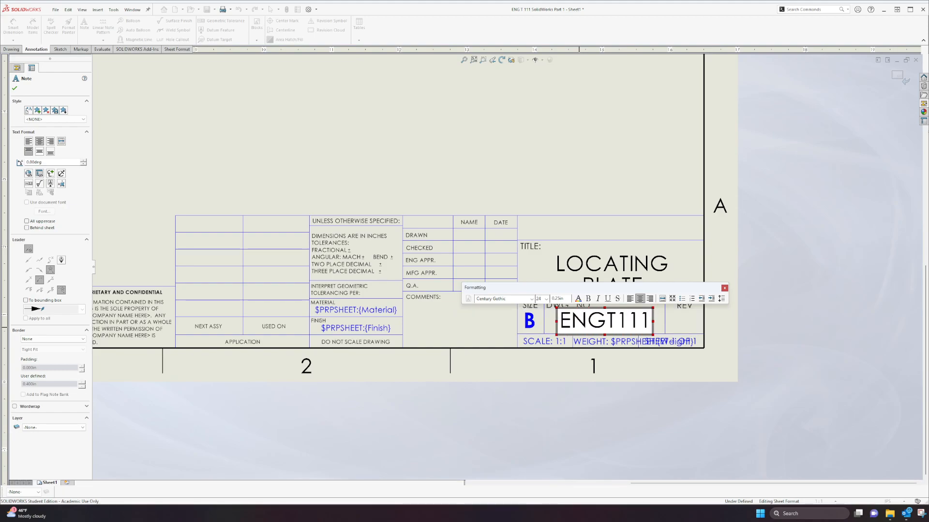
pyautogui.click(648, 362)
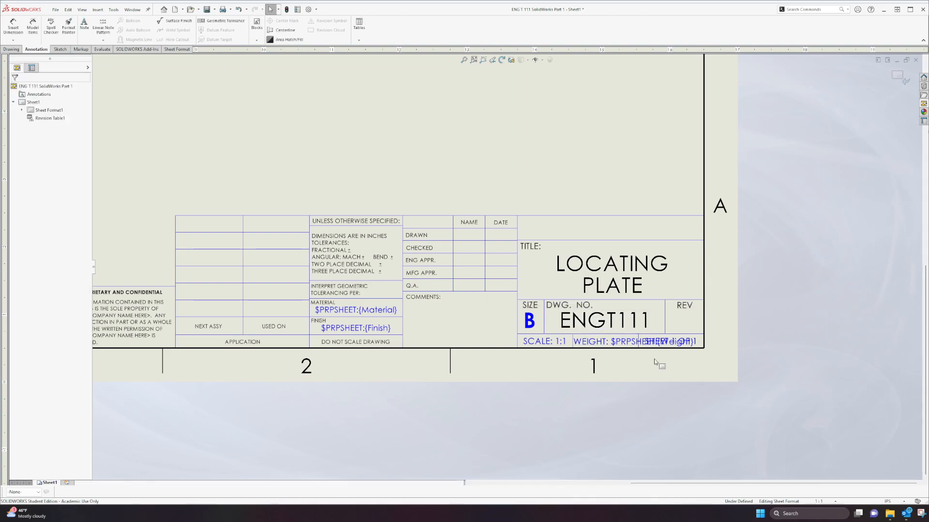
# - Try bold and italic on the LOCATING PLATE title text and remove both styles again
pyautogui.doubleClick(625, 307)
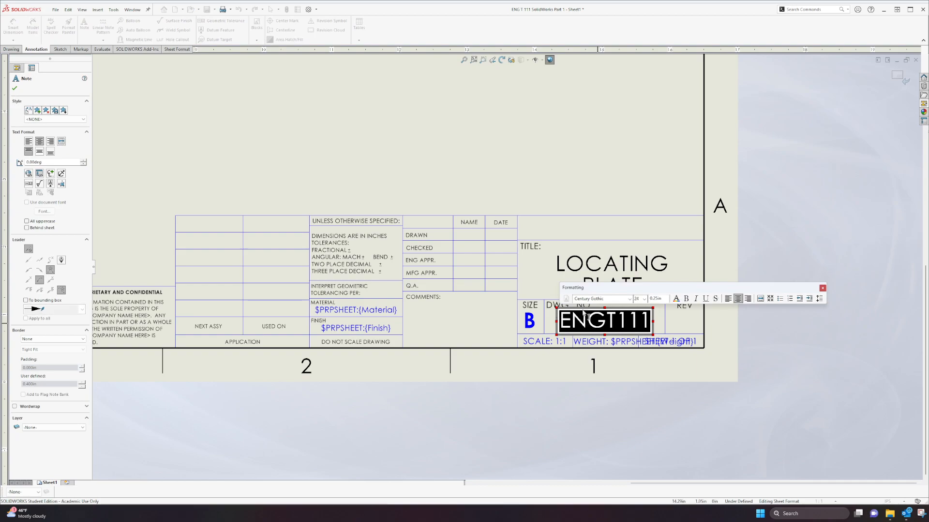
pyautogui.click(615, 269)
pyautogui.doubleClick(615, 269)
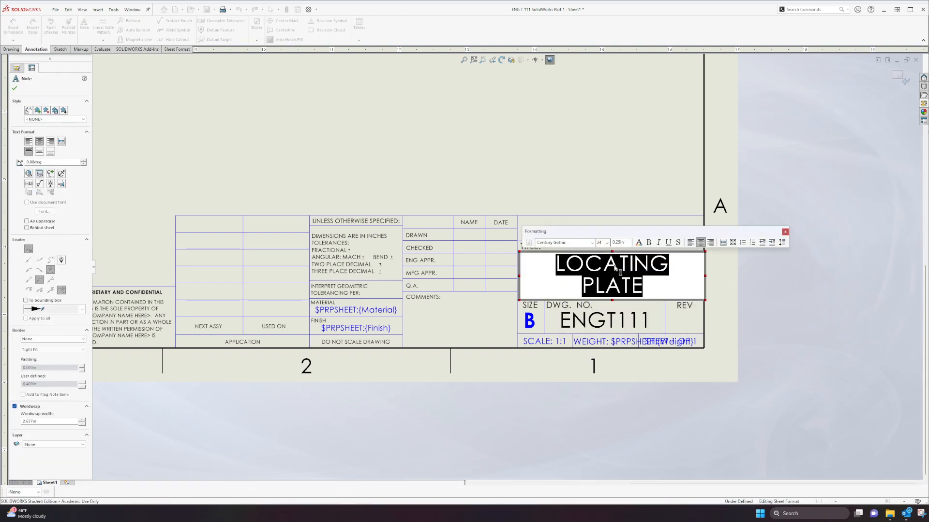
pyautogui.moveTo(563, 170); pyautogui.dragTo(638, 202)
pyautogui.click(565, 215)
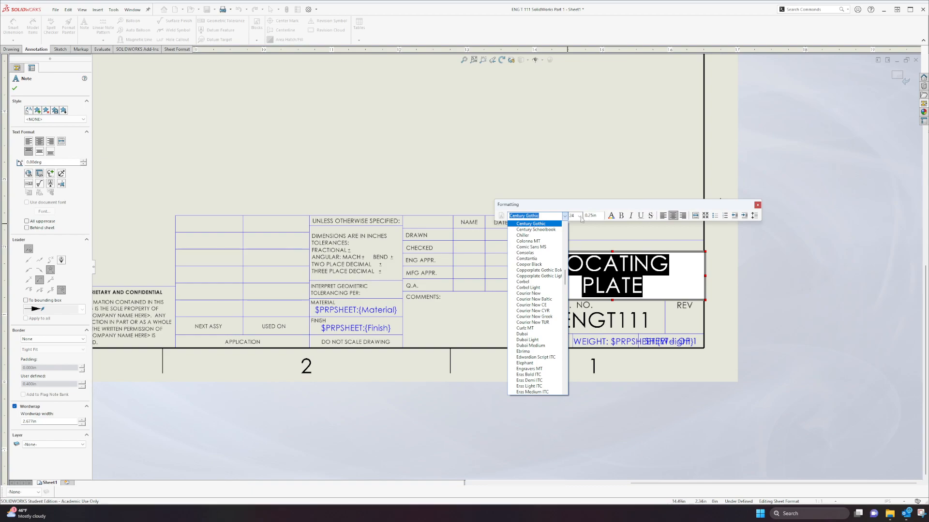
pyautogui.click(581, 217)
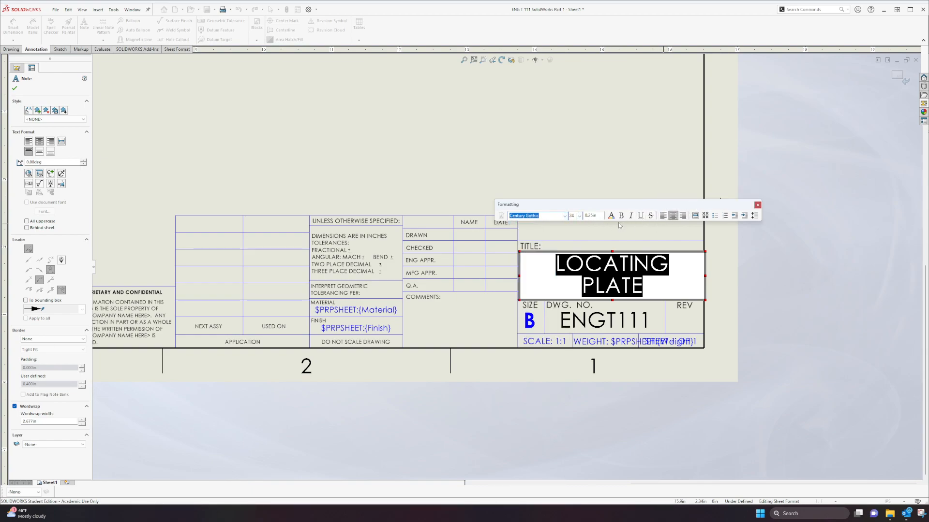
pyautogui.hotkey('ctrl', 'i')
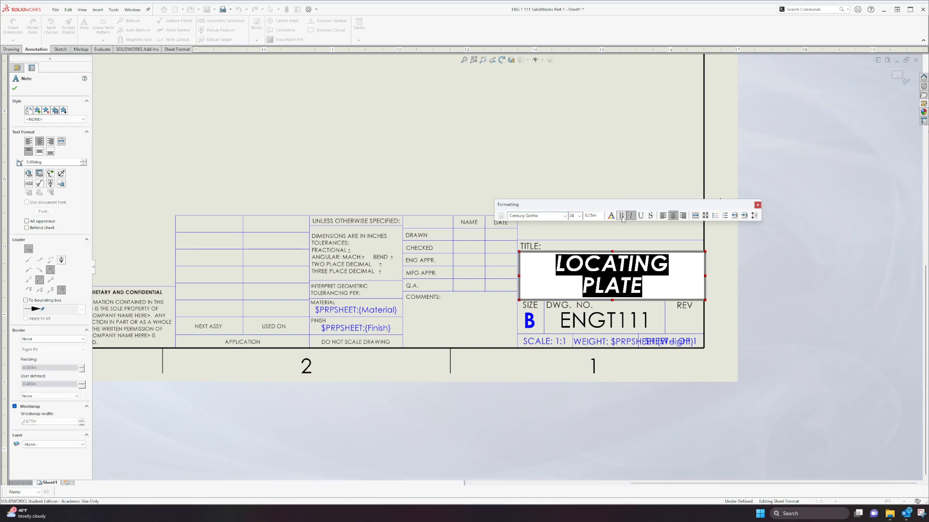
pyautogui.click(631, 216)
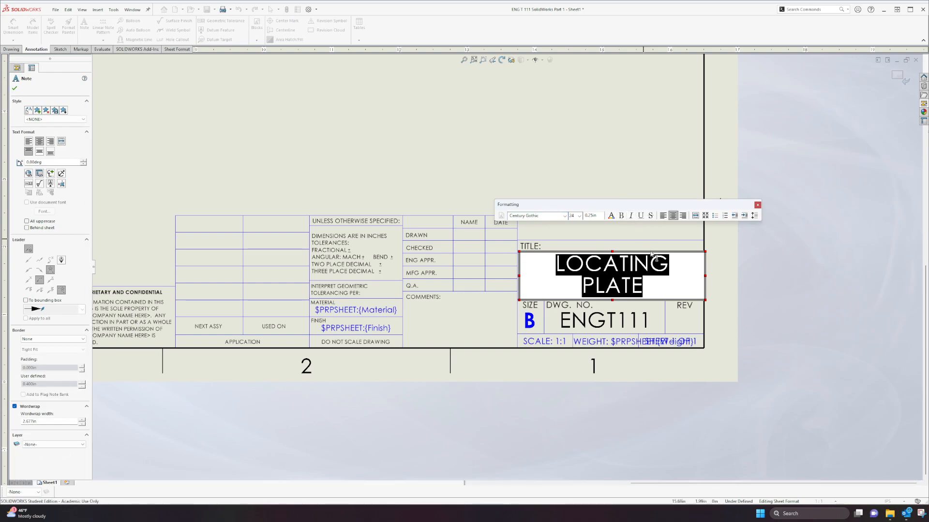
pyautogui.moveTo(677, 202); pyautogui.dragTo(667, 186)
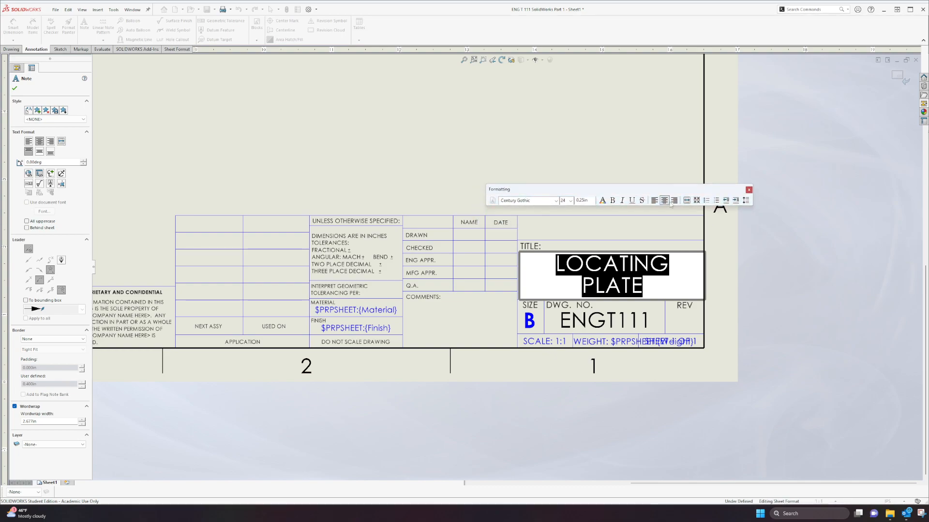
pyautogui.click(640, 287)
pyautogui.doubleClick(639, 287)
pyautogui.click(640, 287)
pyautogui.moveTo(641, 287); pyautogui.dragTo(564, 274)
pyautogui.doubleClick(633, 283)
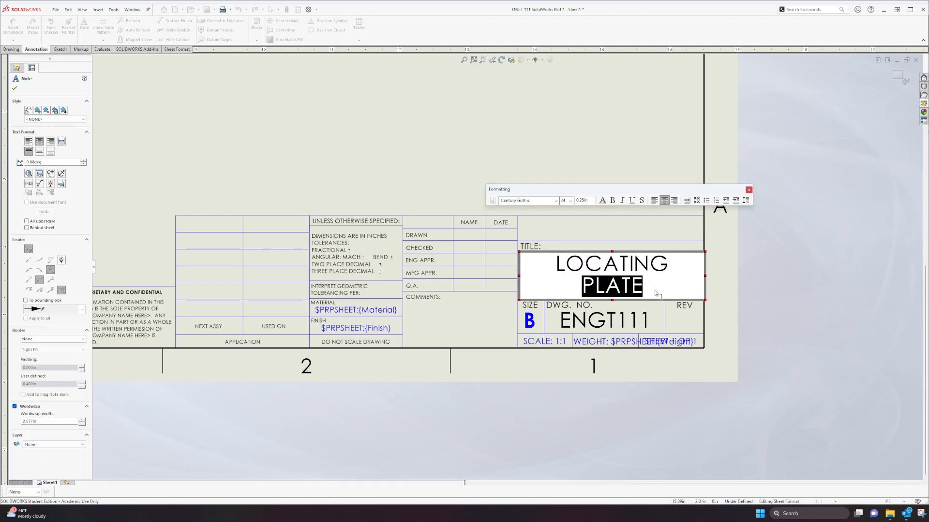
pyautogui.moveTo(596, 190); pyautogui.dragTo(621, 181)
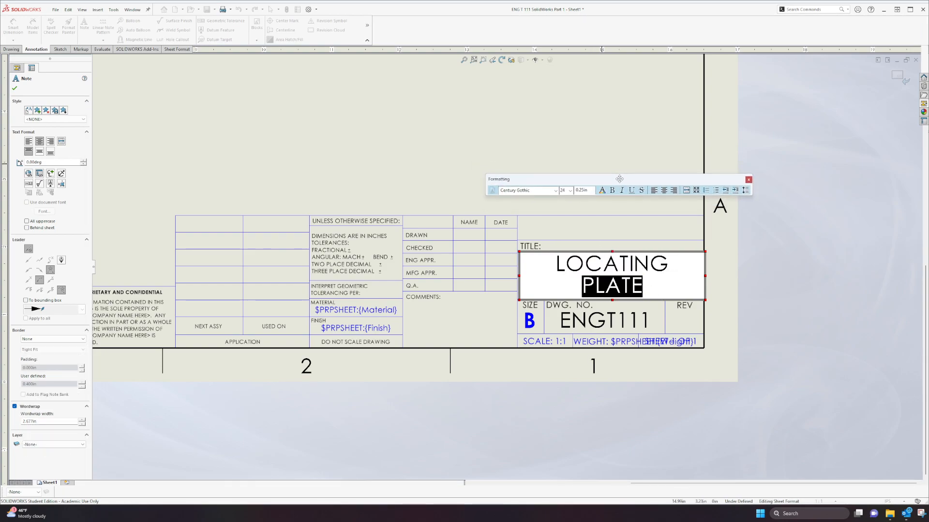
pyautogui.click(786, 328)
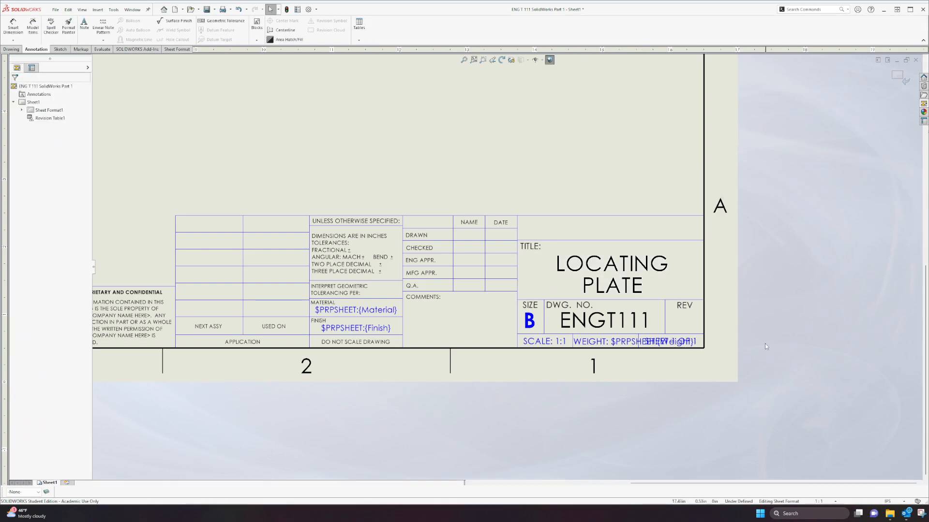
# - Enter A in the title block's REV field and finish editing the note
pyautogui.click(685, 322)
pyautogui.click(708, 334)
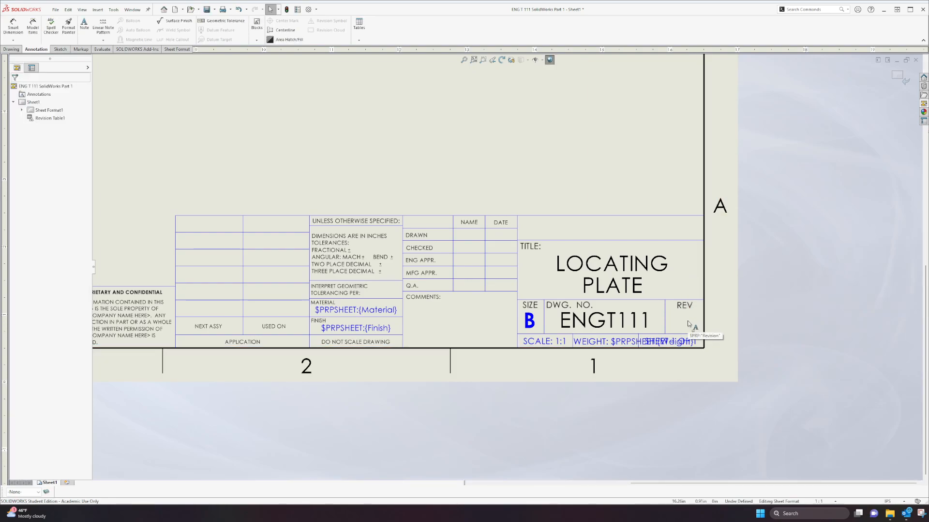
pyautogui.doubleClick(688, 324)
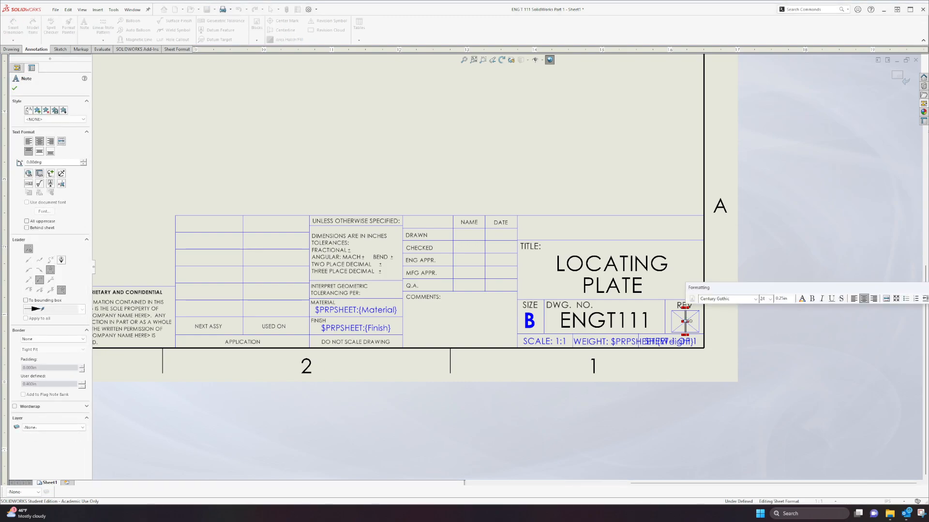
pyautogui.write('A')
pyautogui.press('Return')
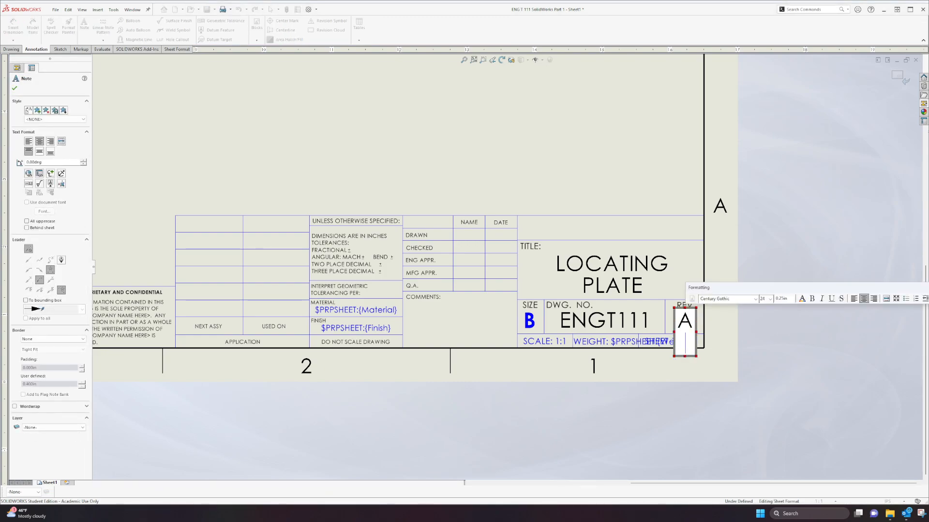
pyautogui.press('BackSpace')
pyautogui.click(840, 321)
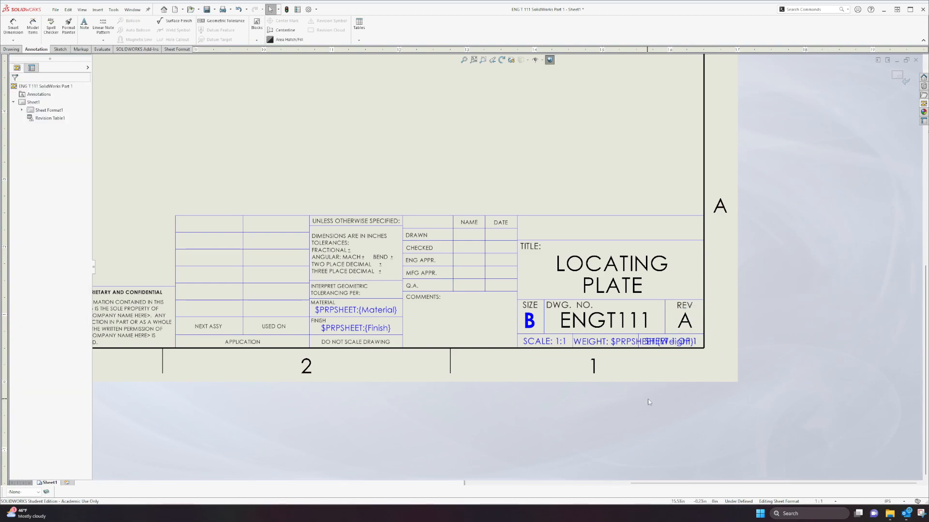
# - Replace the weight property text in the title block's WEIGHT field with .25 LBS and finish editing the note
pyautogui.doubleClick(616, 349)
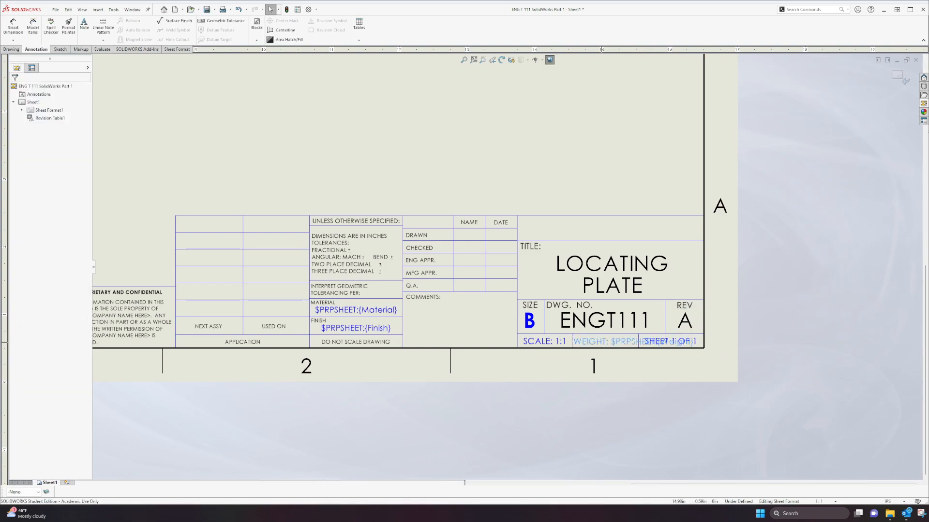
pyautogui.moveTo(610, 342); pyautogui.dragTo(687, 342)
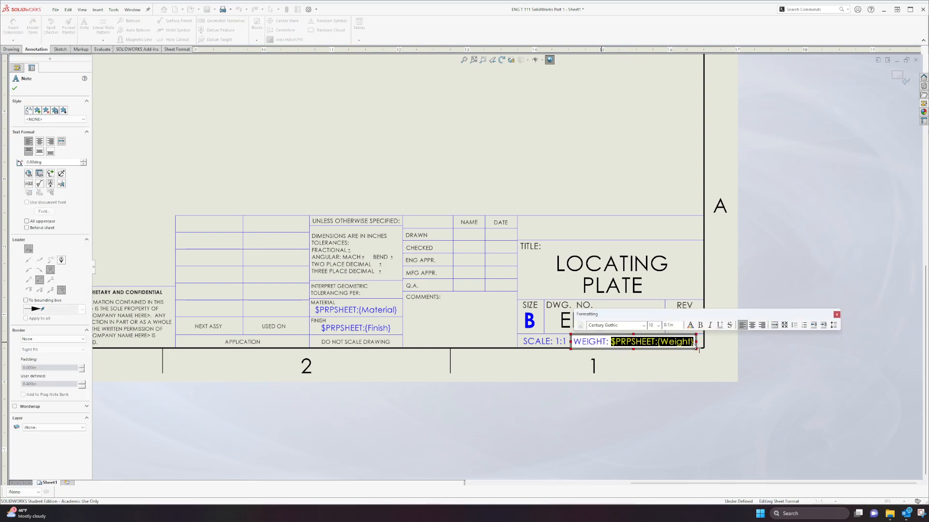
pyautogui.press('Delete')
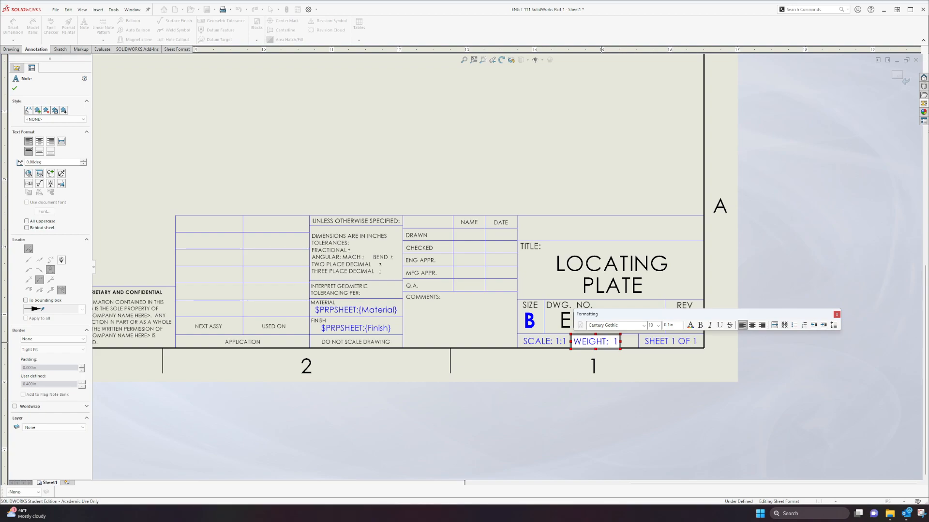
pyautogui.press('BackSpace')
pyautogui.write('25 LBS')
pyautogui.click(632, 360)
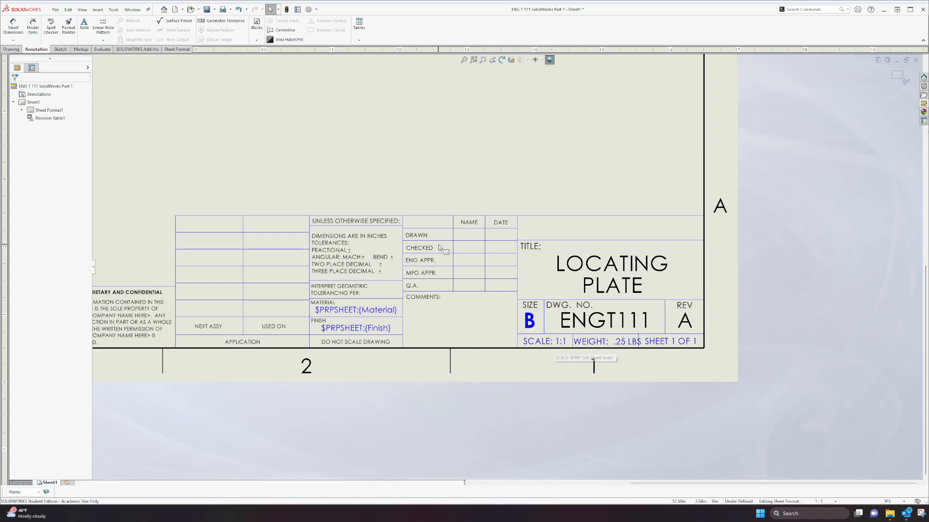
# - Enter the drafter's first initial and surname in the NAME field of the title block's DRAWN row
pyautogui.click(410, 235)
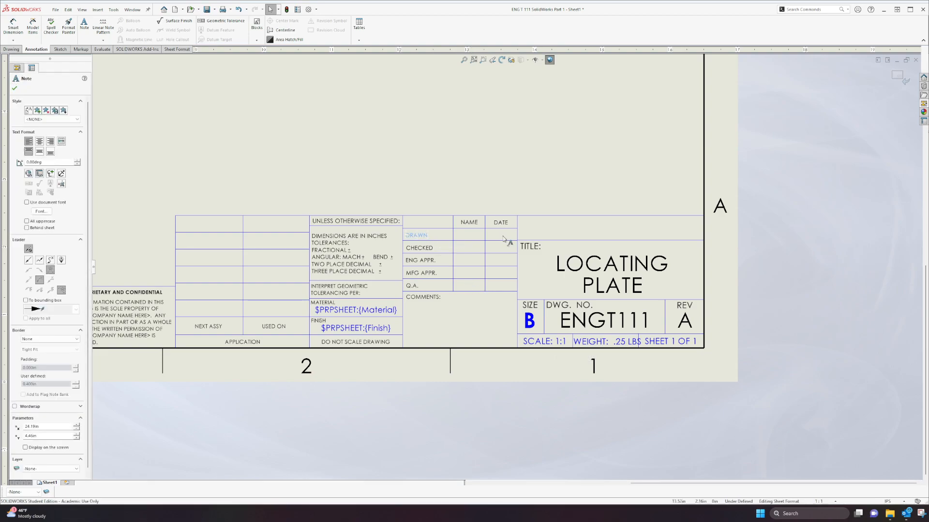
pyautogui.doubleClick(468, 236)
pyautogui.scroll(3, 466, 269)
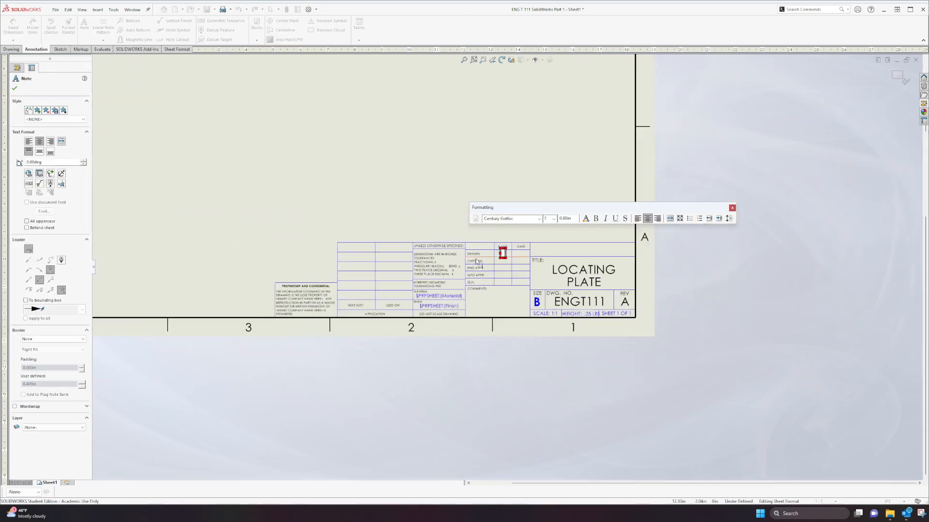
pyautogui.scroll(-10, 511, 264)
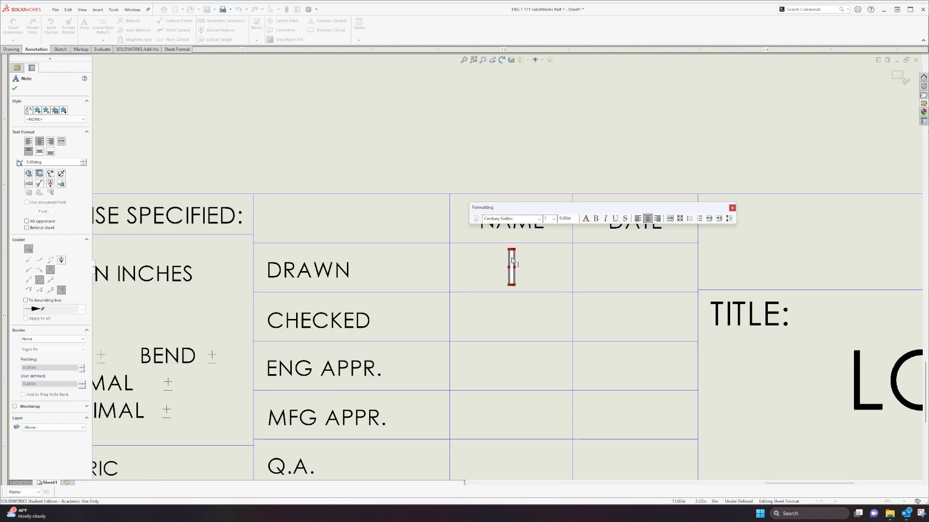
pyautogui.press('Escape')
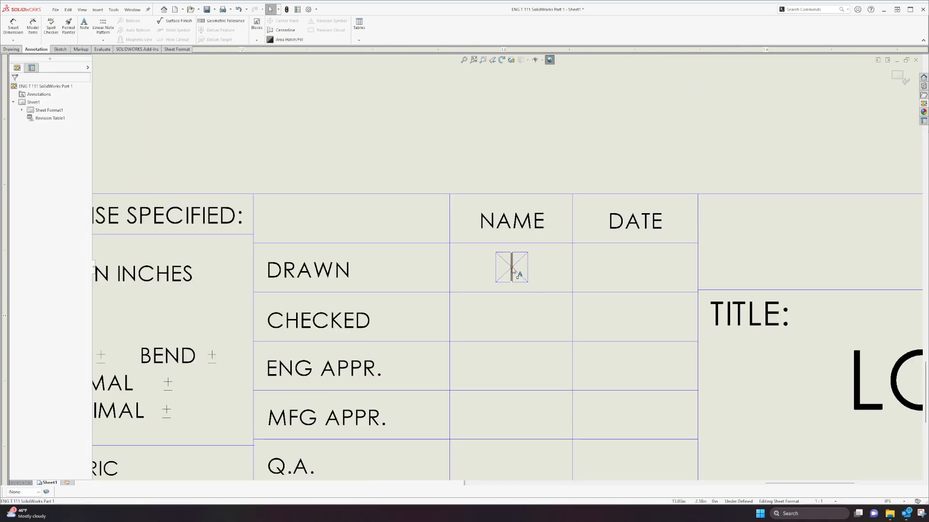
pyautogui.doubleClick(515, 270)
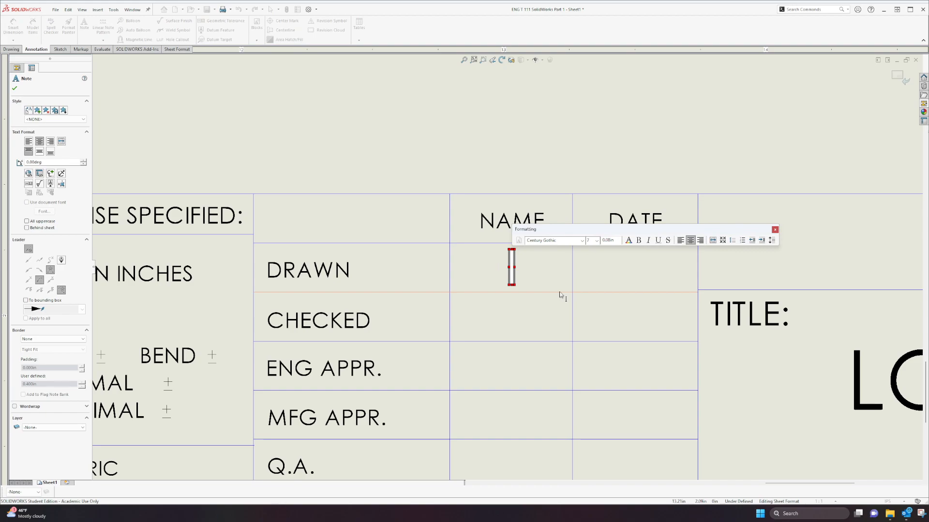
pyautogui.write('W. AQUI')
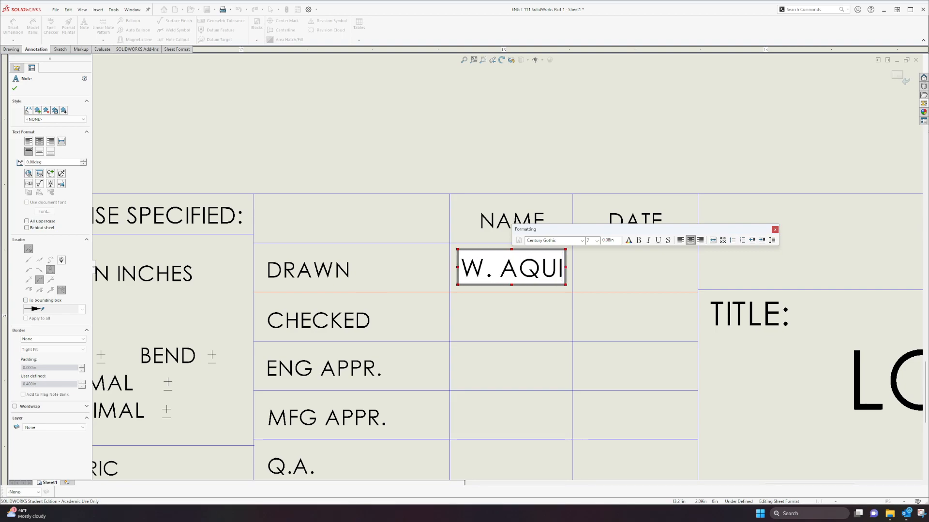
pyautogui.write('NO')
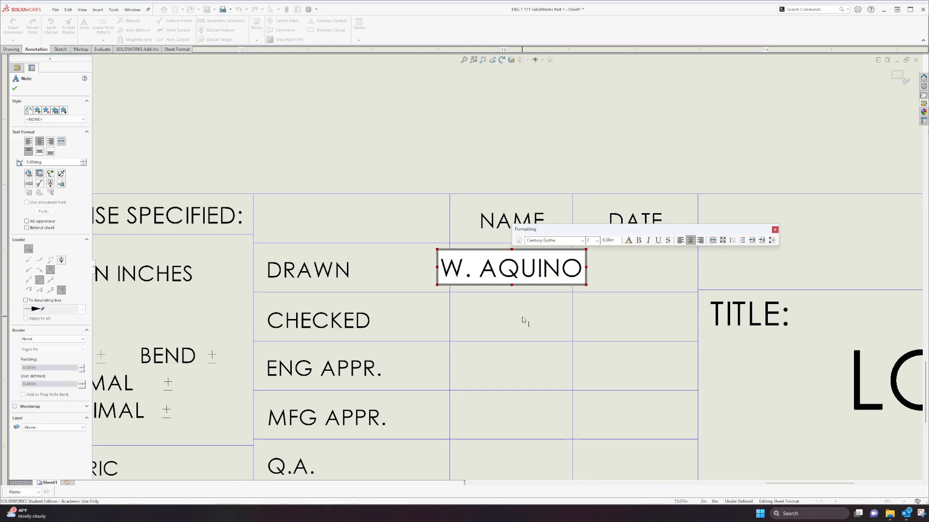
pyautogui.doubleClick(527, 274)
pyautogui.click(512, 305)
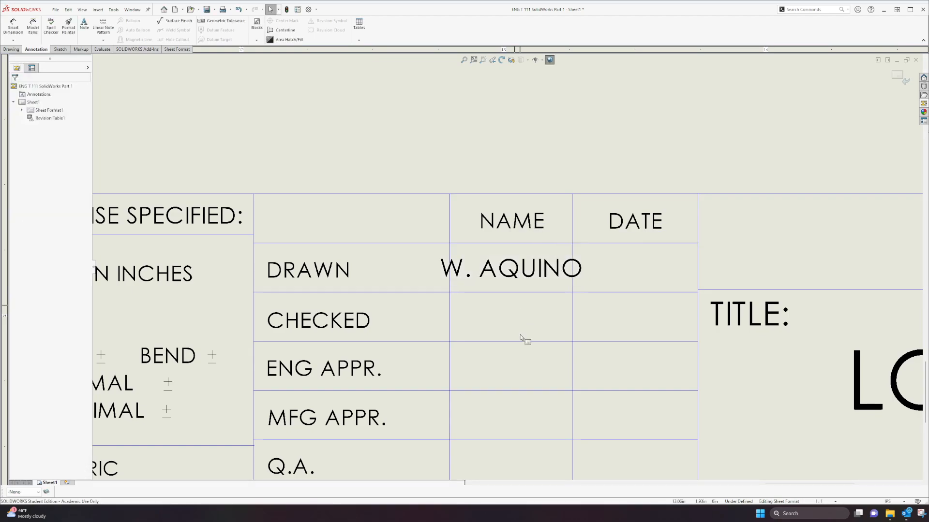
# - Enter 1-24-24 in the DATE field of the DRAWN row and finish editing the note
pyautogui.click(635, 268)
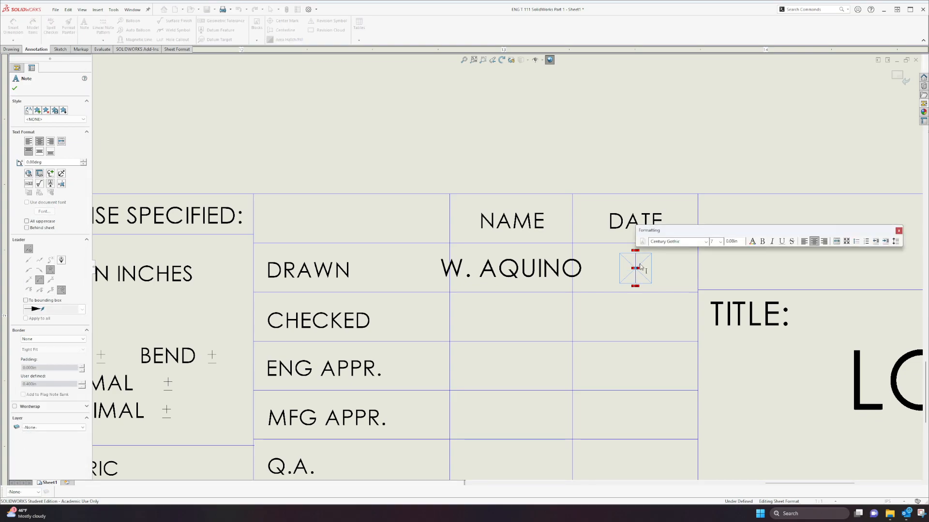
pyautogui.write('1-24-24')
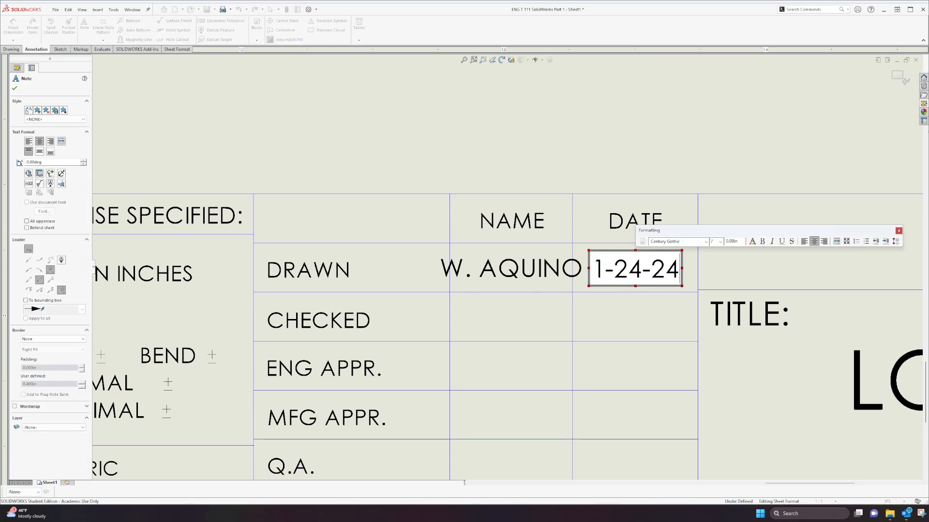
pyautogui.click(593, 311)
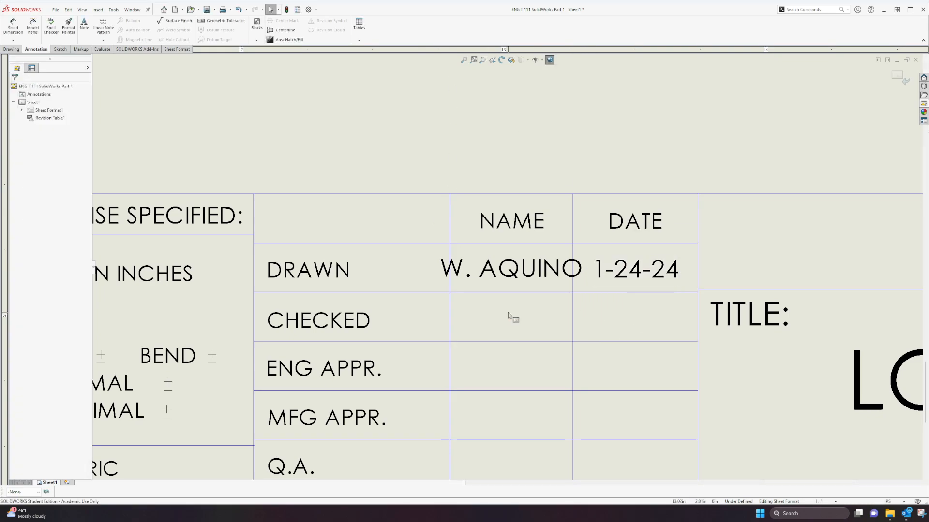
# - Enter the placeholder Y. NAME in the NAME field of the CHECKED row and finish editing the note
pyautogui.scroll(1, 508, 313)
pyautogui.click(509, 292)
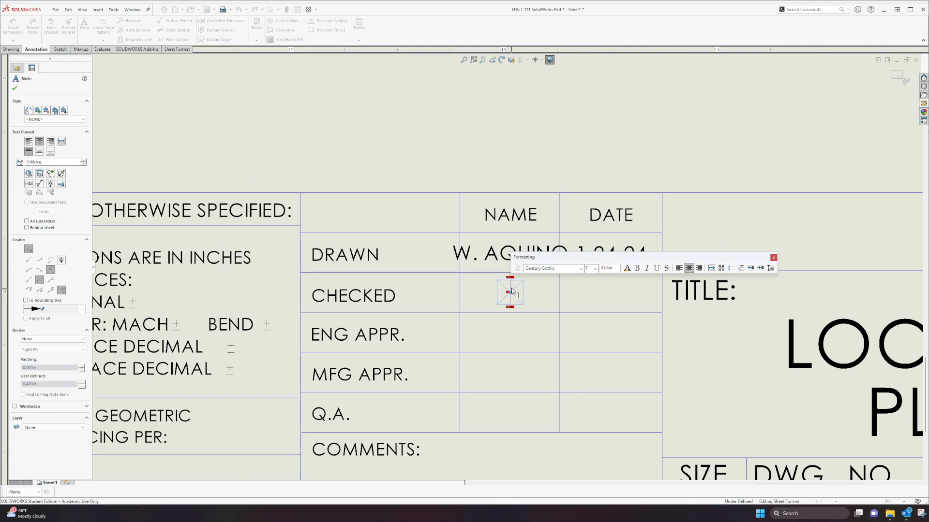
pyautogui.write('Y. NAME')
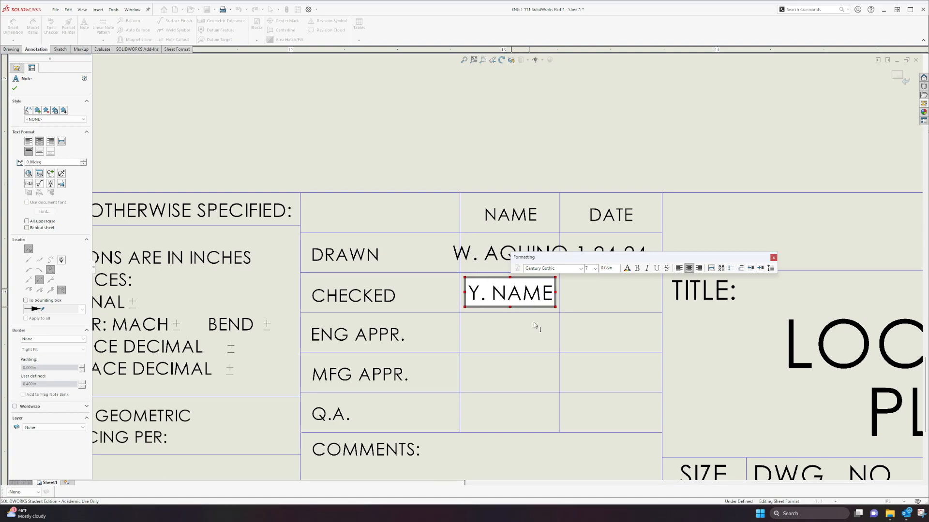
pyautogui.click(615, 299)
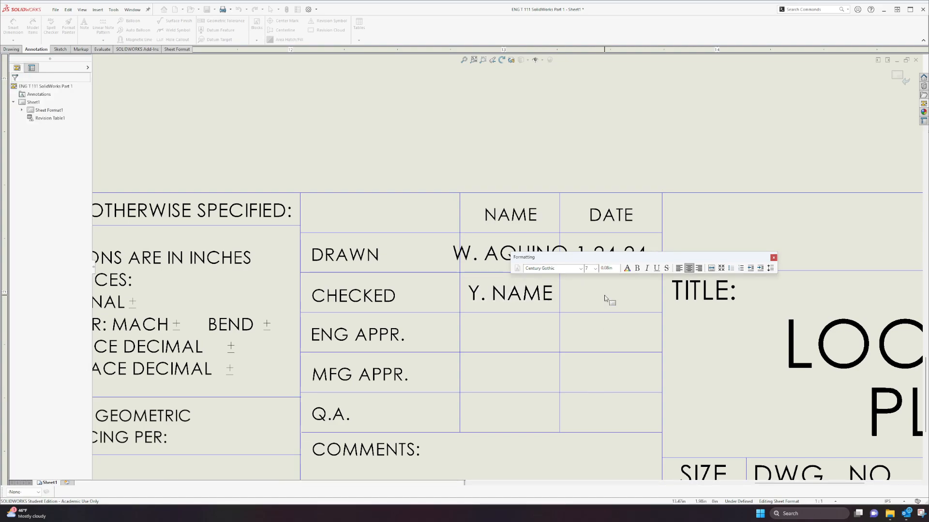
pyautogui.press('Escape')
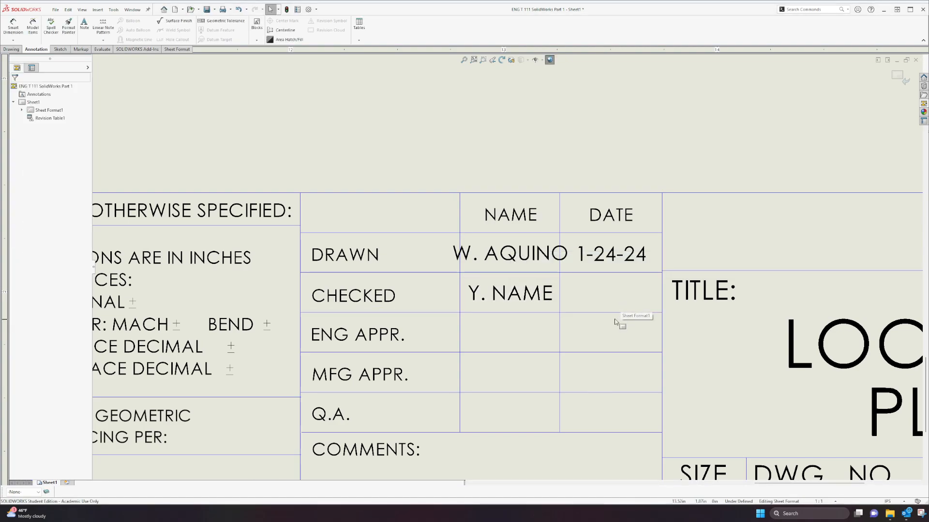
# - Enter 1-24-24 in the DATE field of the CHECKED row and finish editing the note
pyautogui.click(612, 293)
pyautogui.write('1-24-')
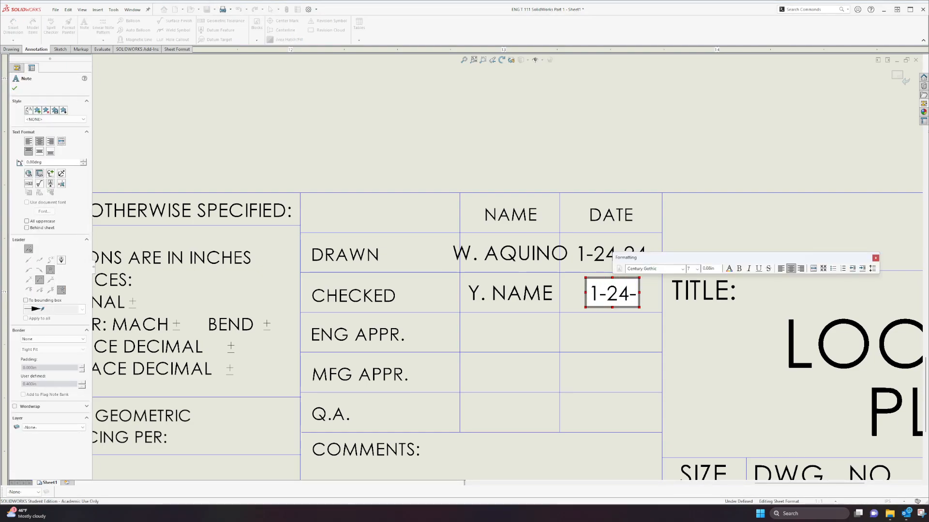
pyautogui.write('24')
pyautogui.press('Return')
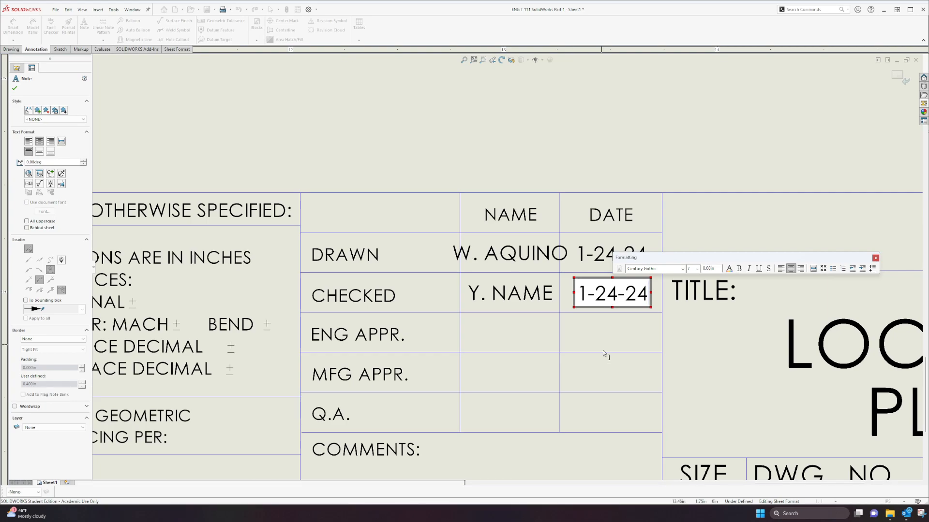
pyautogui.press('Escape')
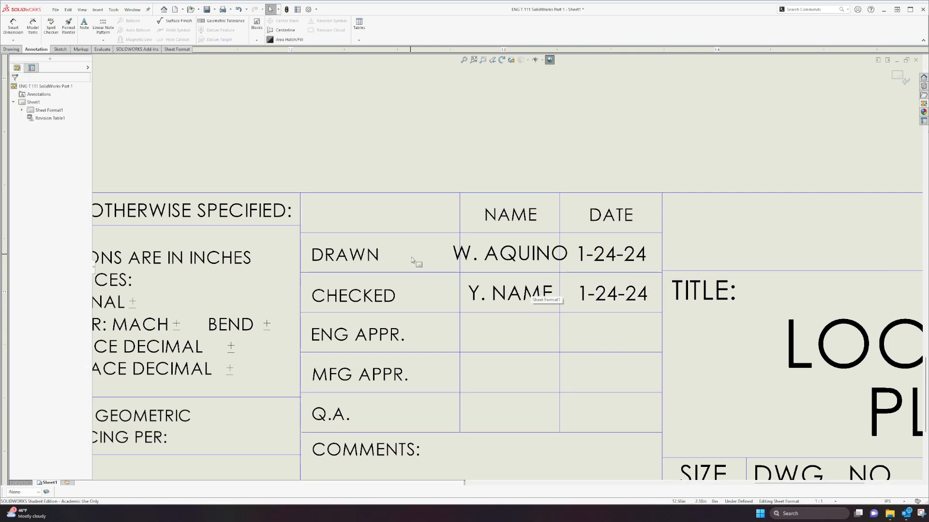
pyautogui.click(486, 256)
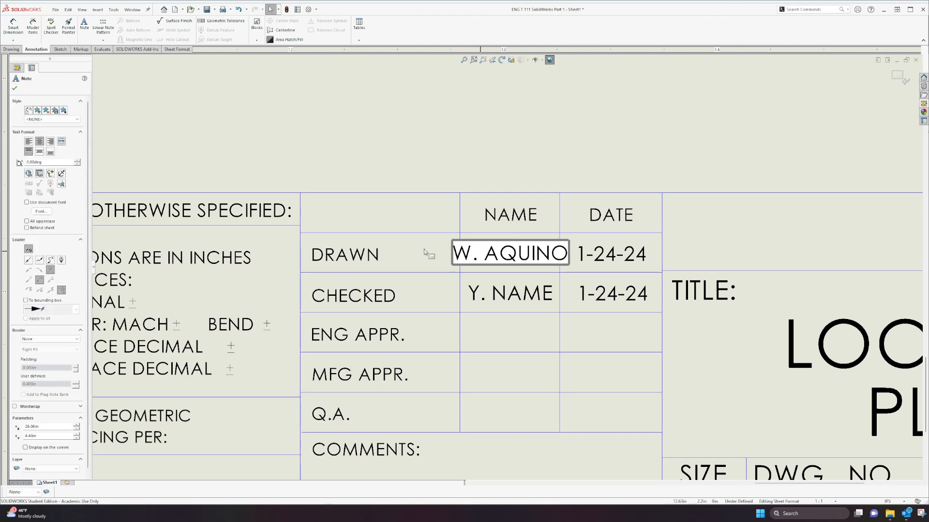
pyautogui.click(513, 303)
pyautogui.click(484, 165)
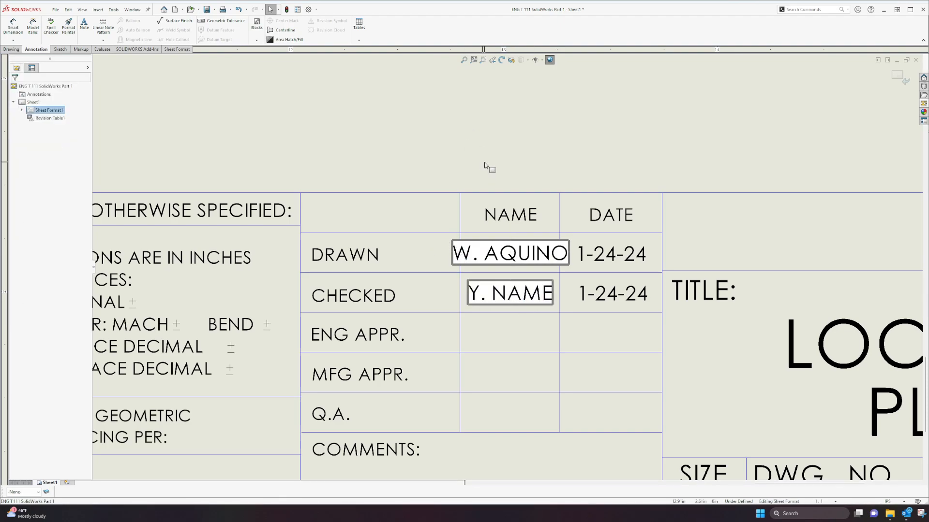
pyautogui.click(460, 208)
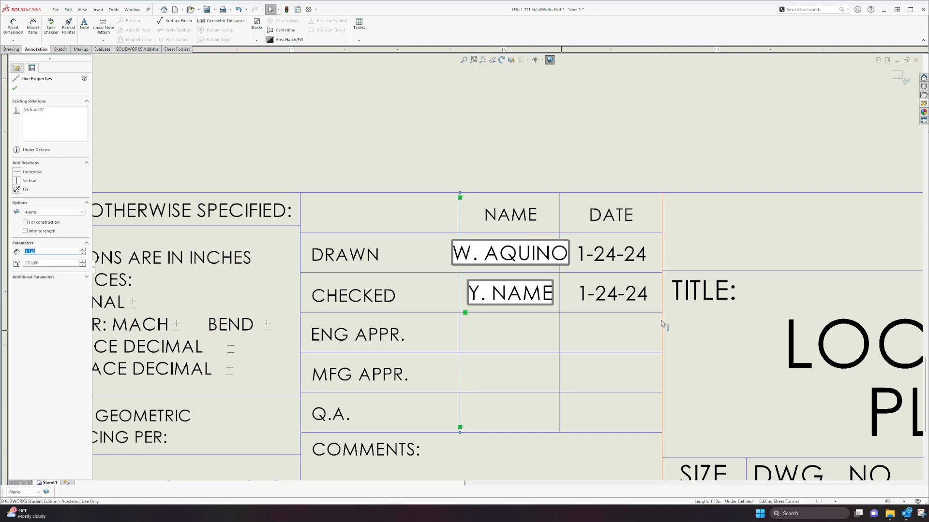
pyautogui.scroll(2, 612, 355)
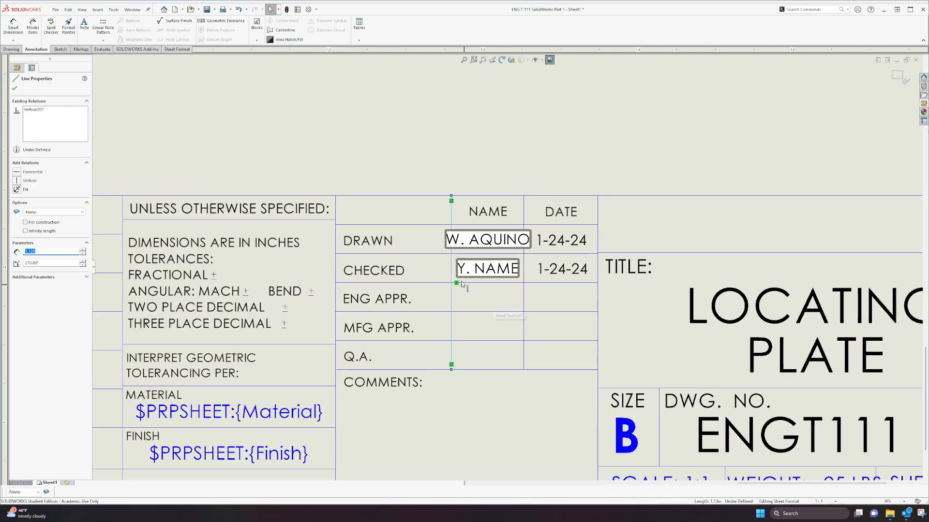
pyautogui.scroll(4, 605, 311)
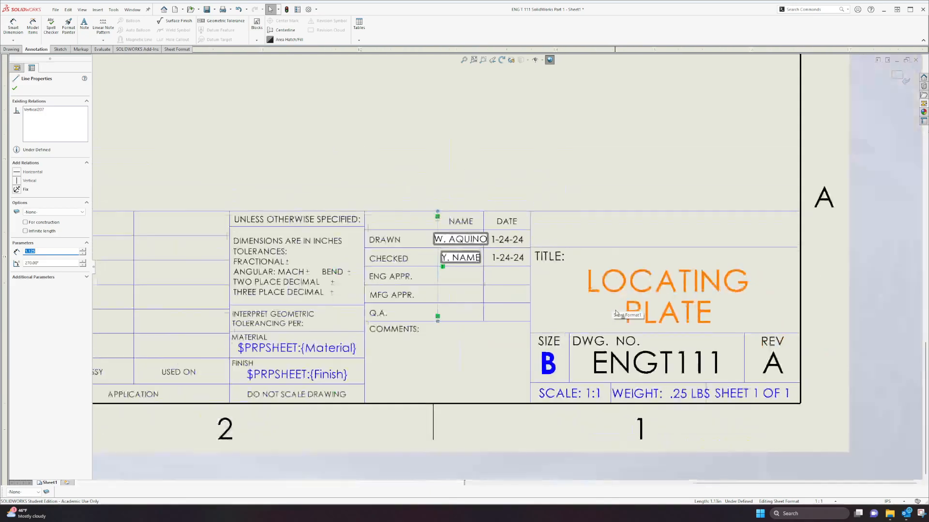
pyautogui.scroll(-6, 442, 252)
pyautogui.click(528, 171)
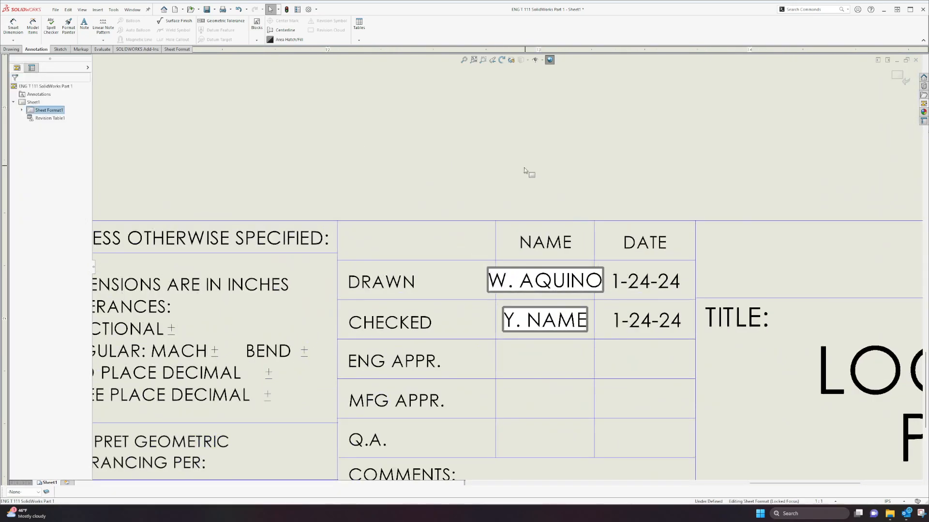
# - Try raising the title block's top border line by moving its left endpoint upward, and undo the move
pyautogui.click(529, 221)
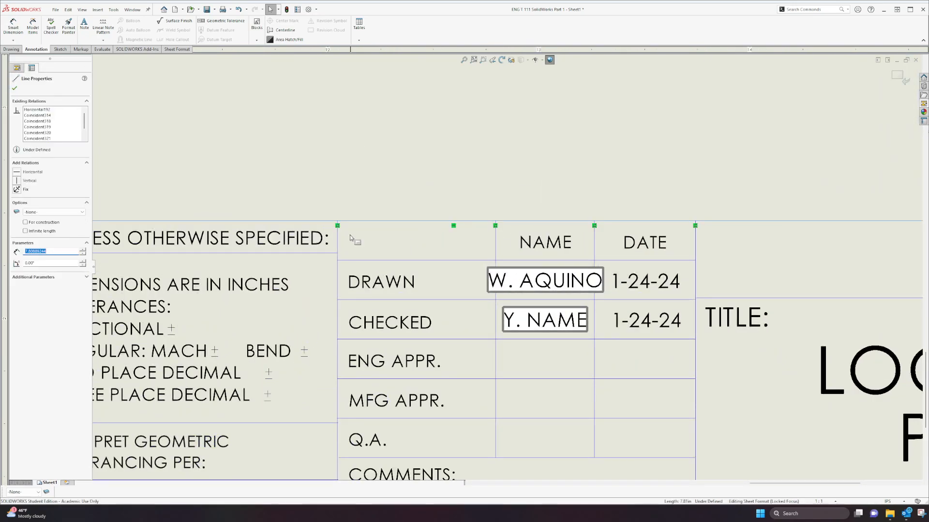
pyautogui.scroll(3, 464, 278)
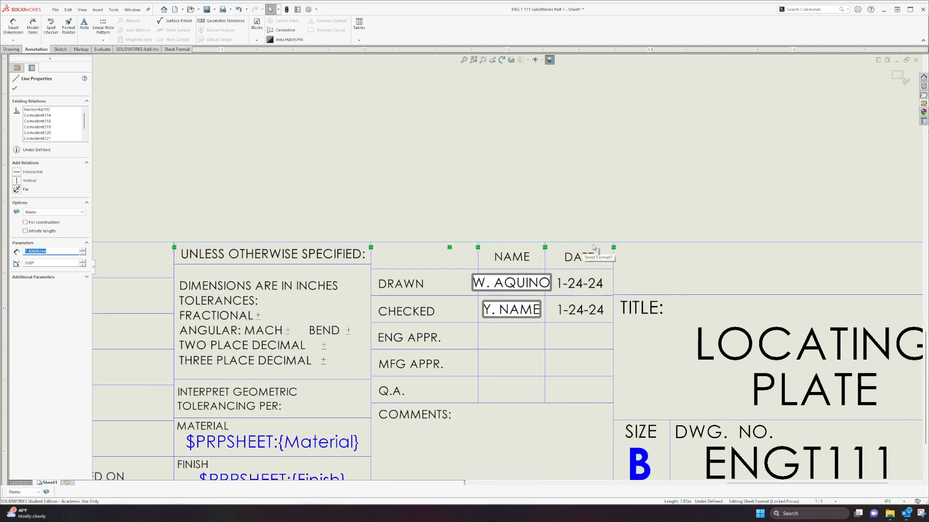
pyautogui.scroll(2, 426, 259)
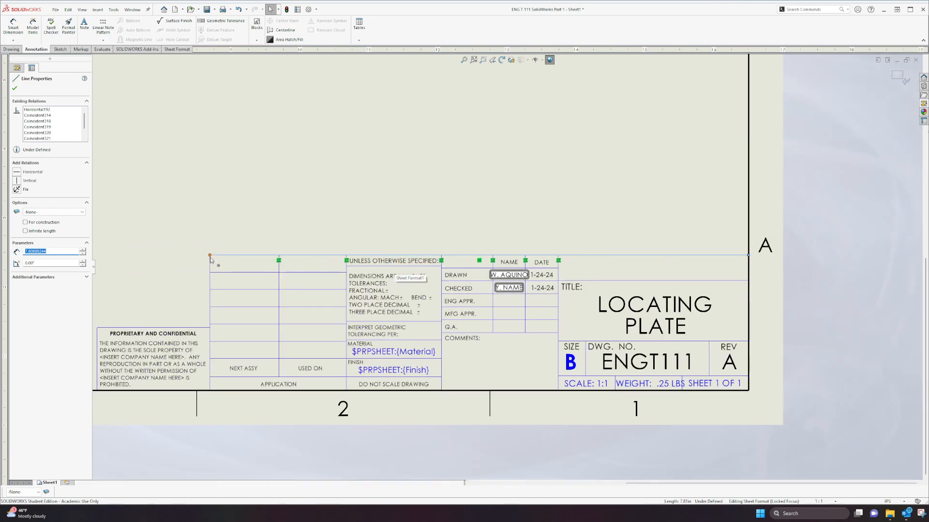
pyautogui.scroll(-5, 209, 257)
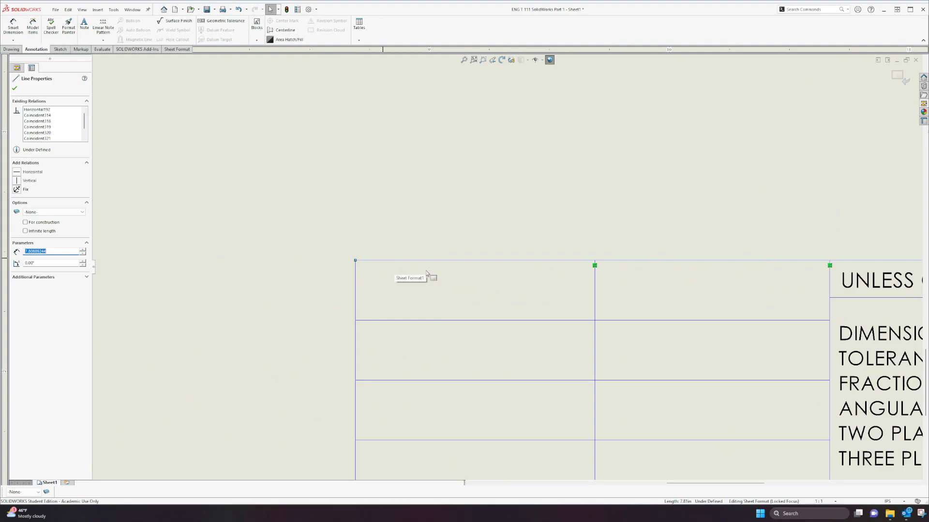
pyautogui.scroll(3, 485, 273)
pyautogui.scroll(3, 641, 280)
pyautogui.scroll(-4, 481, 260)
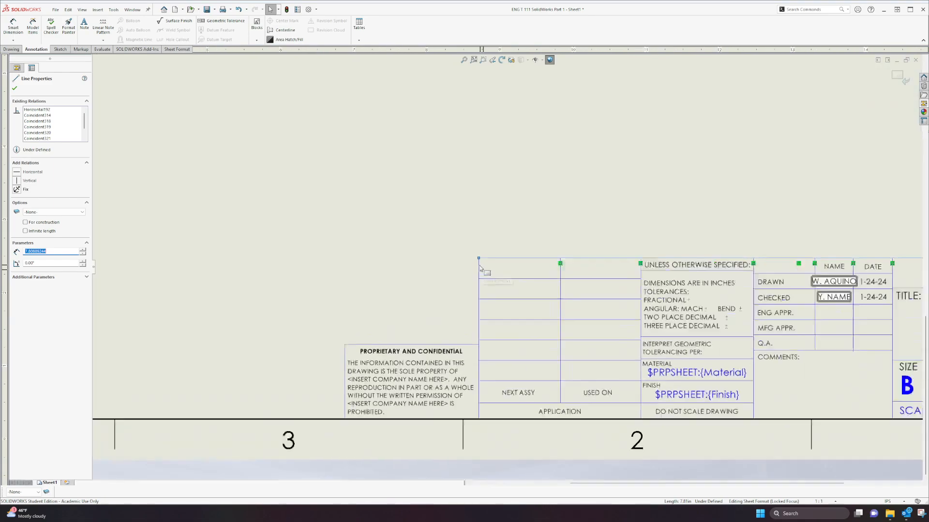
pyautogui.moveTo(480, 259); pyautogui.dragTo(481, 175)
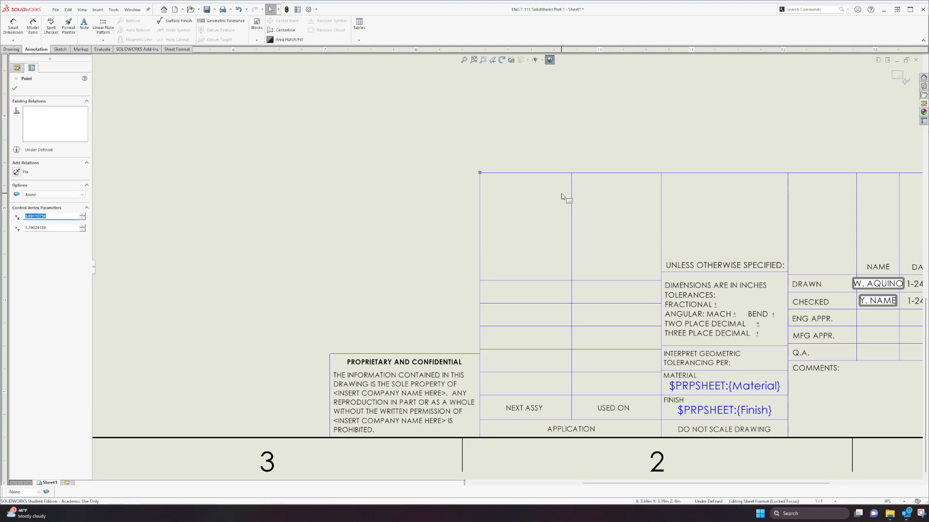
pyautogui.hotkey('ctrl', 'z')
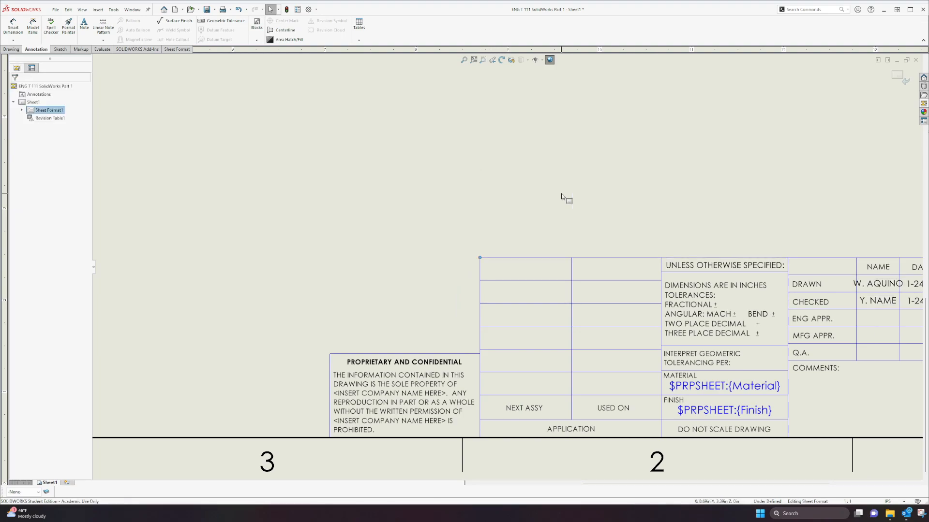
# - Widen the NAME column of the title block by moving its left border line toward the DRAWN and CHECKED labels
pyautogui.scroll(-2, 861, 310)
pyautogui.scroll(4, 862, 309)
pyautogui.scroll(-3, 695, 291)
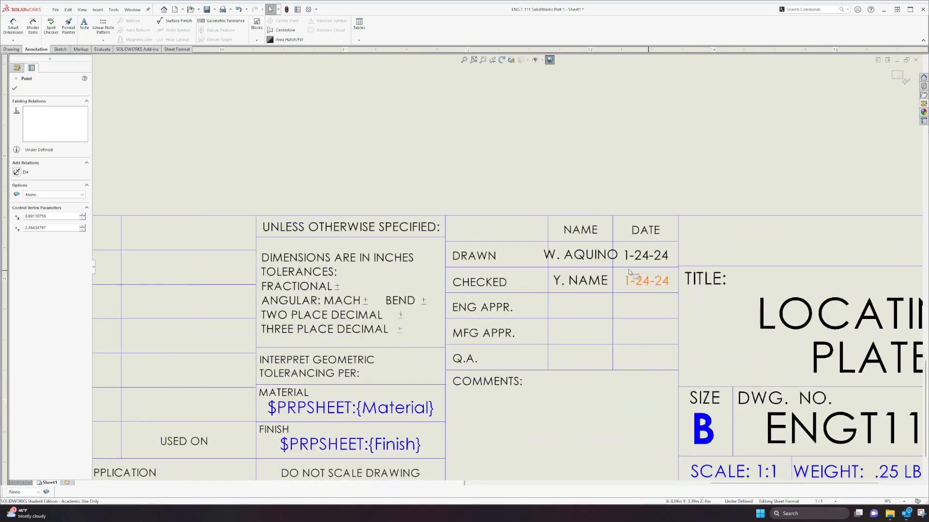
pyautogui.moveTo(534, 226); pyautogui.dragTo(516, 219)
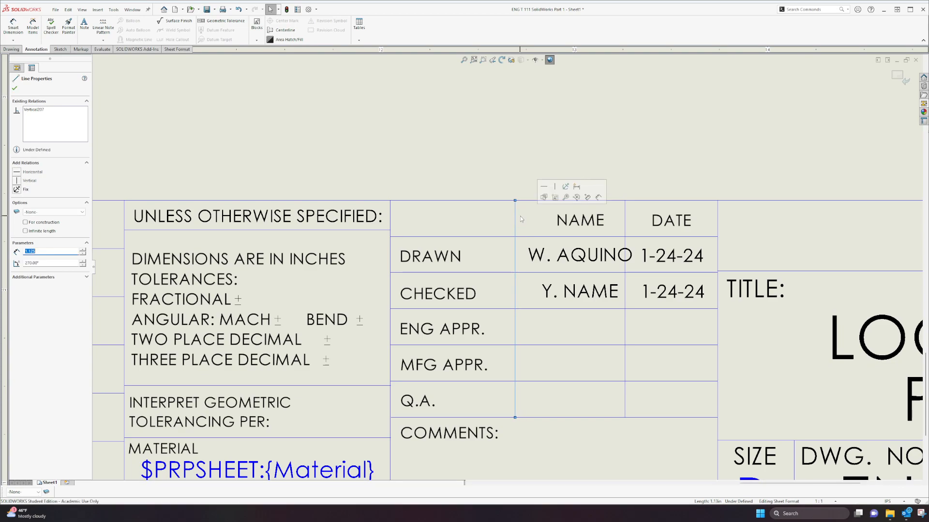
# - Center the drafter's and checker's name notes within the widened NAME column and clear the selection
pyautogui.click(574, 253)
pyautogui.moveTo(593, 259); pyautogui.dragTo(584, 259)
pyautogui.click(595, 289)
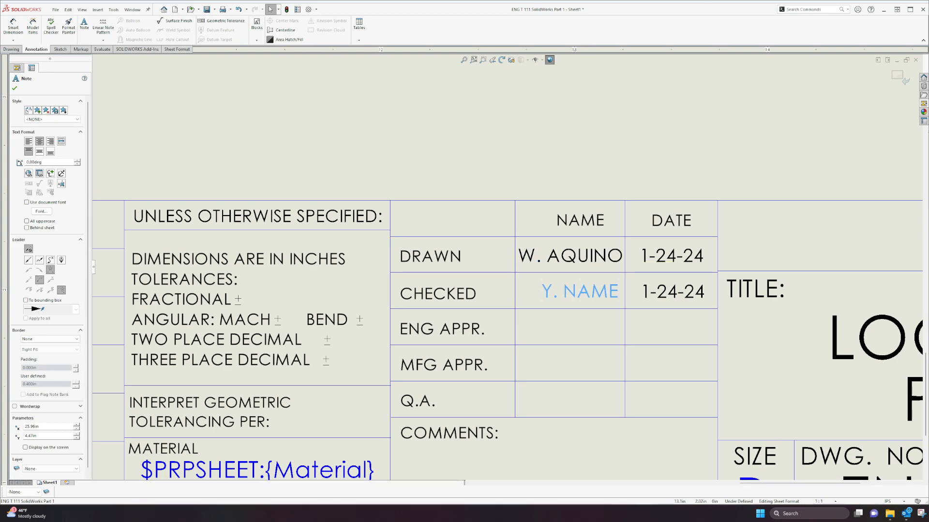
pyautogui.moveTo(596, 294); pyautogui.dragTo(586, 294)
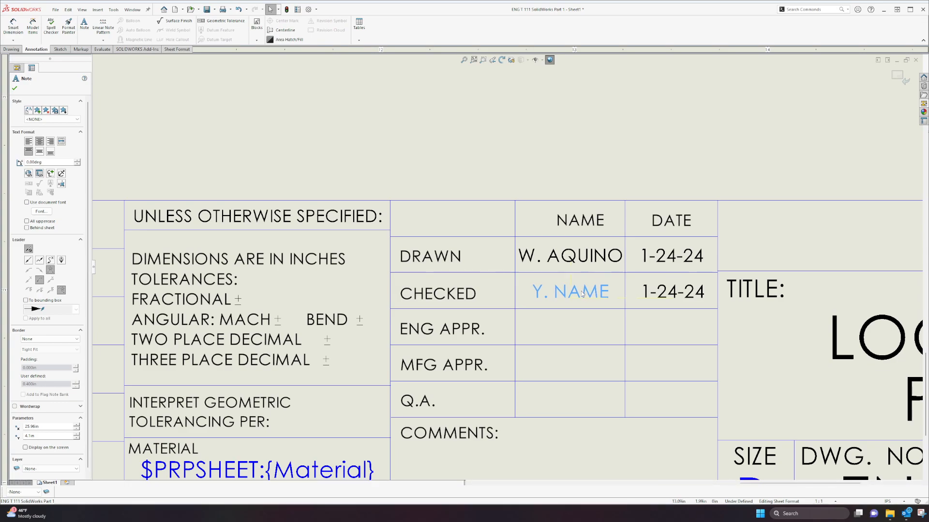
pyautogui.moveTo(584, 294)
pyautogui.mouseDown()
pyautogui.moveTo(698, 290)
pyautogui.moveTo(581, 295)
pyautogui.mouseUp()
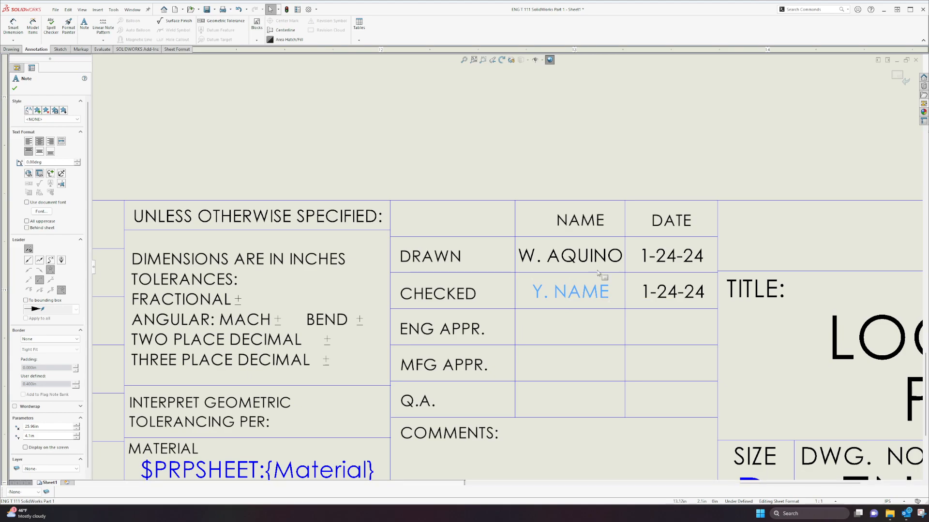
pyautogui.click(561, 138)
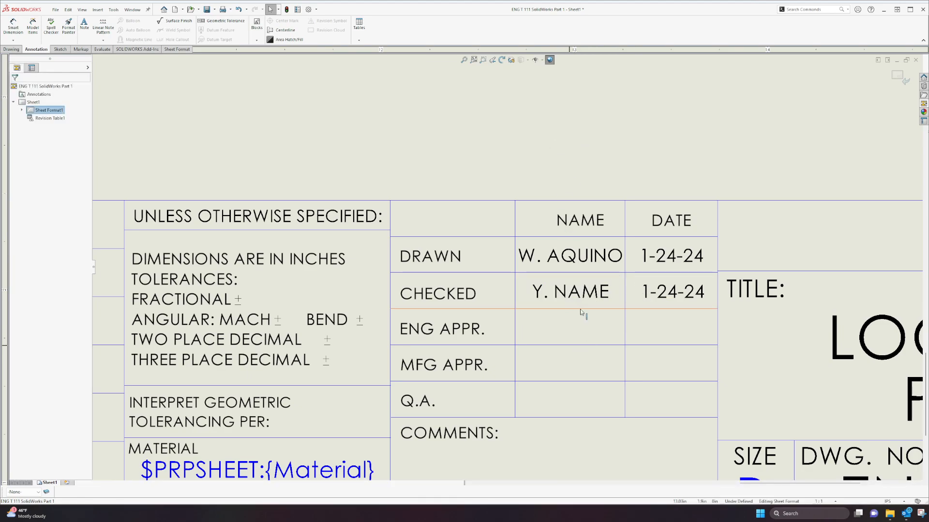
# - Inspect the title block's fields, open the dimension tolerances note for editing, and leave it without changes
pyautogui.scroll(-3, 556, 305)
pyautogui.scroll(4, 522, 280)
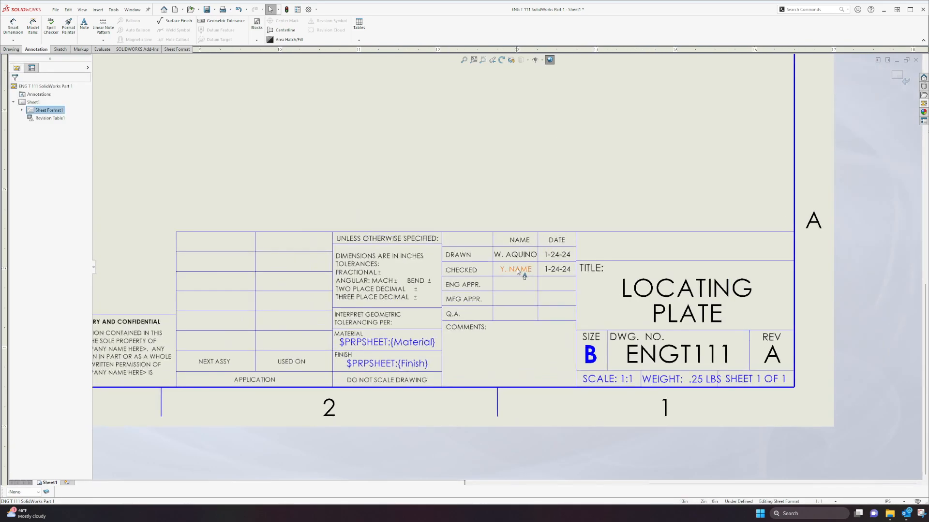
pyautogui.scroll(-2, 511, 303)
pyautogui.scroll(2, 503, 298)
pyautogui.scroll(-2, 406, 351)
pyautogui.scroll(4, 406, 343)
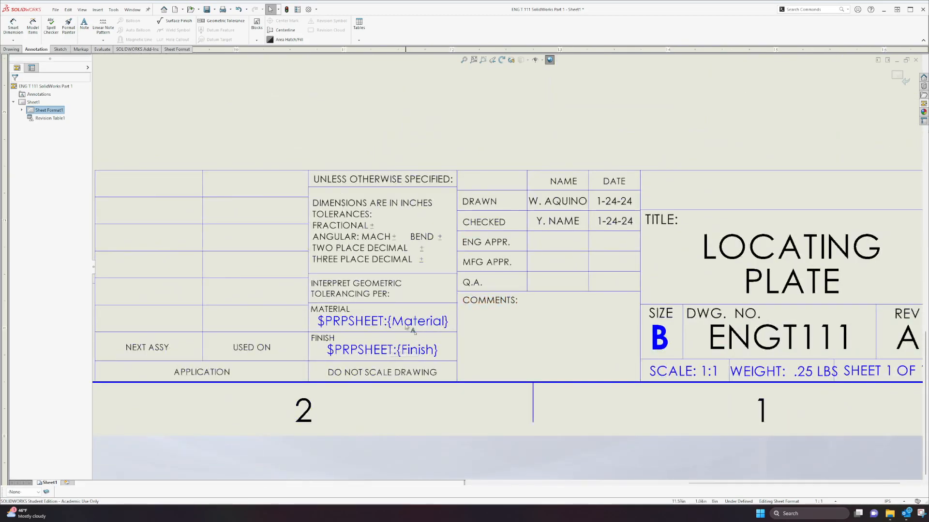
pyautogui.scroll(-3, 368, 215)
pyautogui.scroll(5, 386, 221)
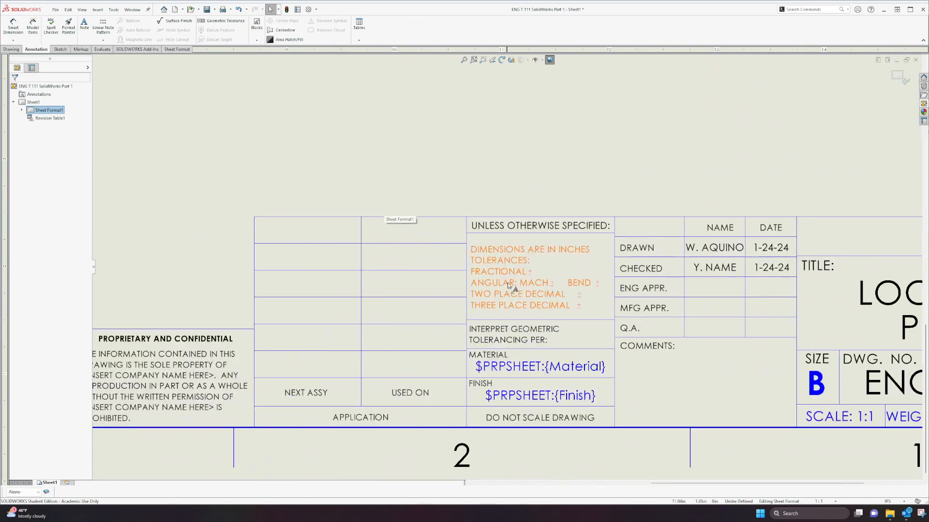
pyautogui.doubleClick(550, 265)
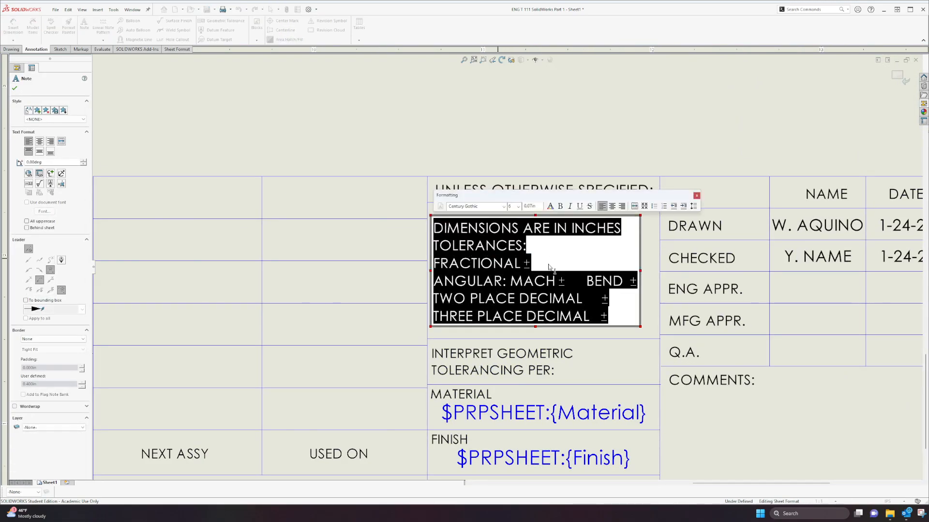
pyautogui.click(528, 266)
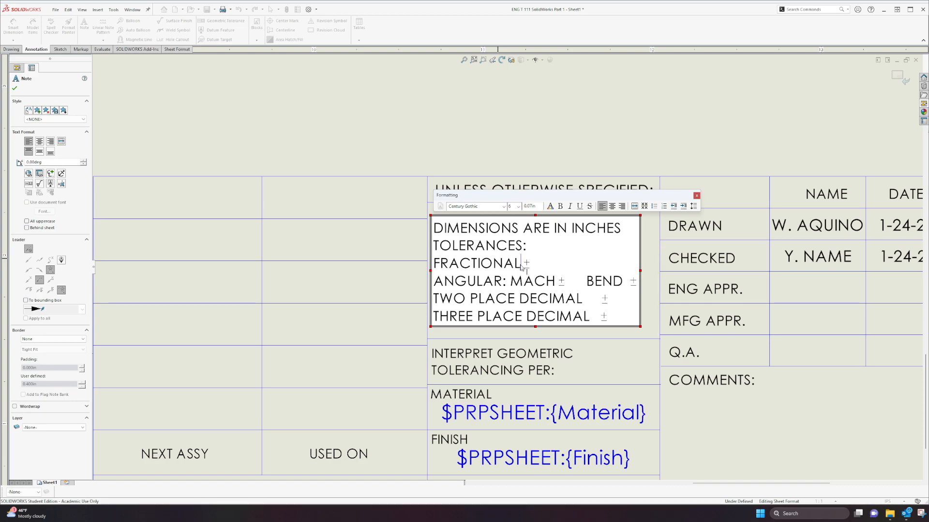
pyautogui.click(555, 282)
pyautogui.scroll(4, 557, 302)
pyautogui.scroll(-2, 509, 310)
pyautogui.scroll(4, 510, 281)
pyautogui.scroll(-4, 498, 287)
pyautogui.click(498, 287)
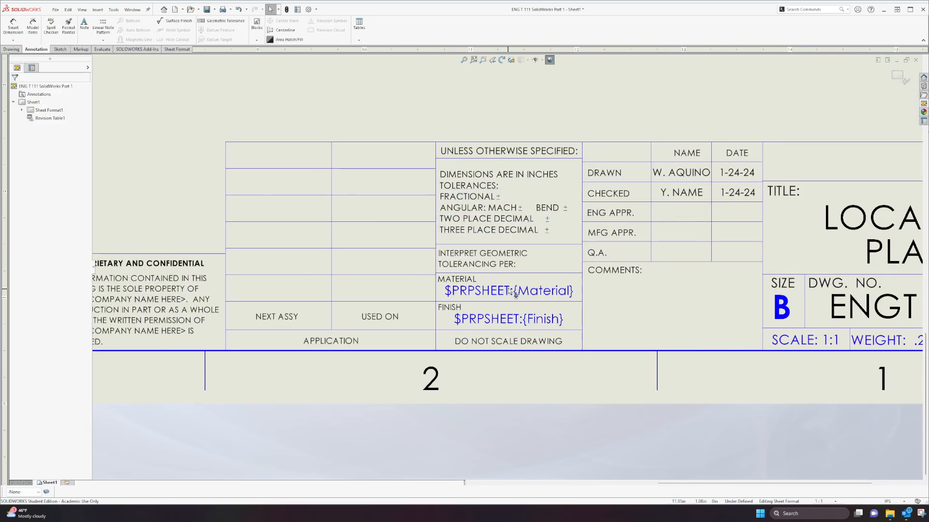
# - Replace the placeholder in the MATERIAL field with 6061 ALUMINUM and finish editing the note
pyautogui.doubleClick(512, 292)
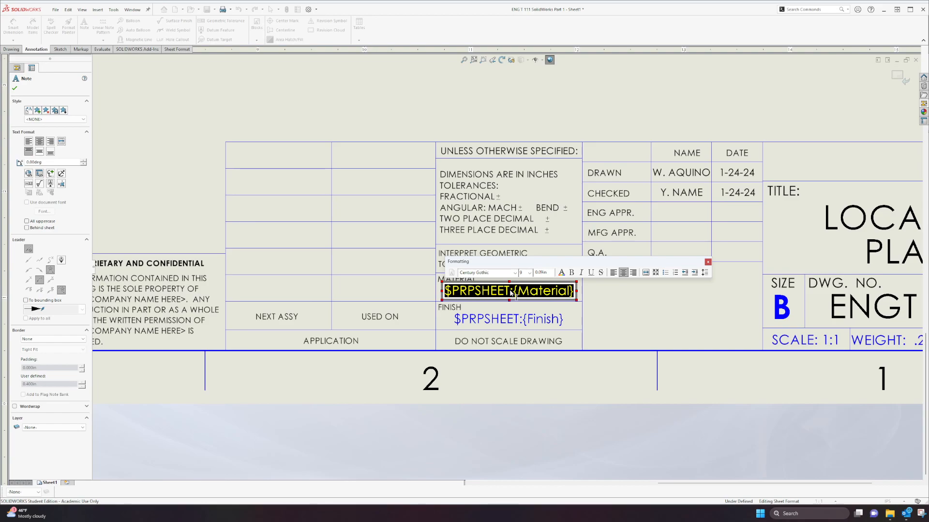
pyautogui.write('6061')
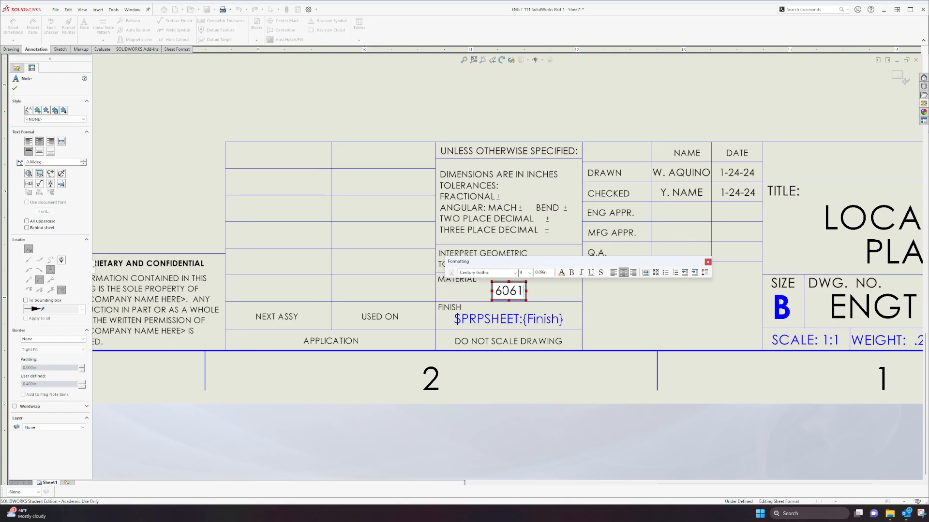
pyautogui.write(' ALUMINUM')
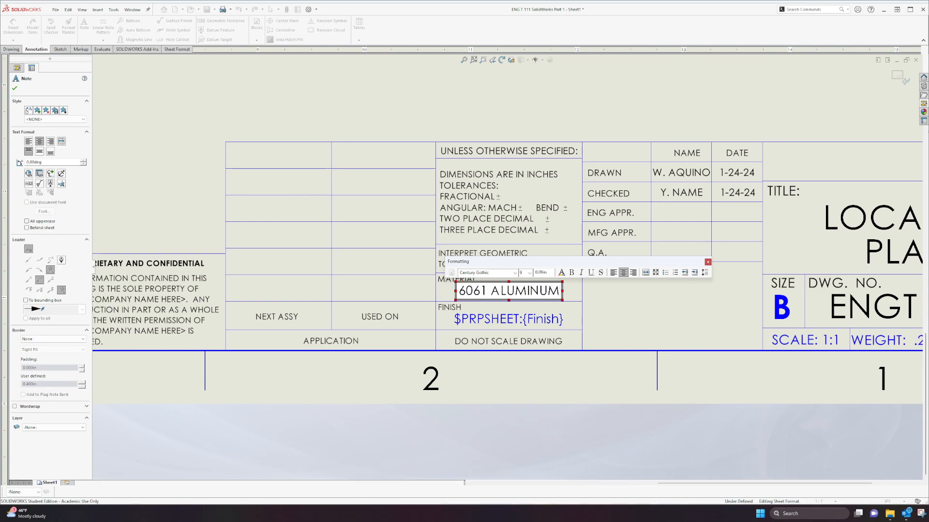
pyautogui.click(596, 320)
# - Replace the placeholder in the FINISH field with SMOOTH and finish editing the note
pyautogui.doubleClick(554, 318)
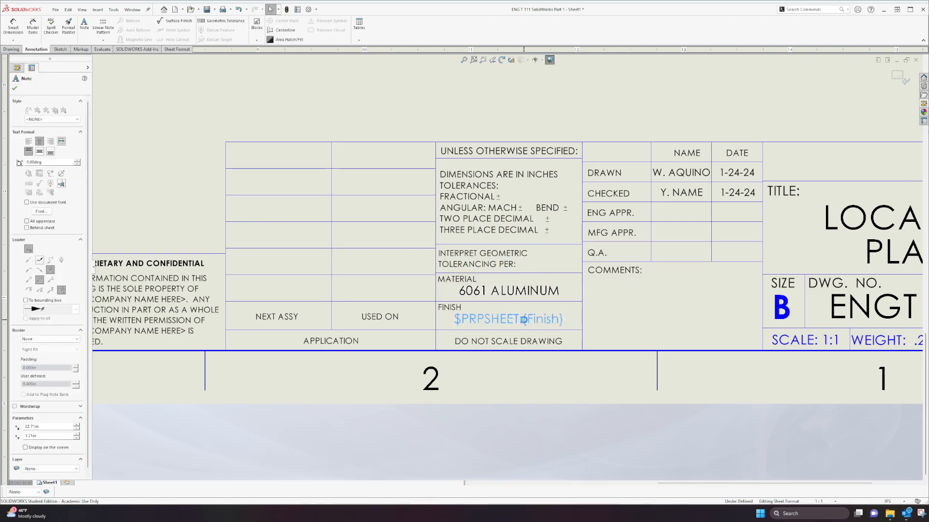
pyautogui.write('SMOOTH')
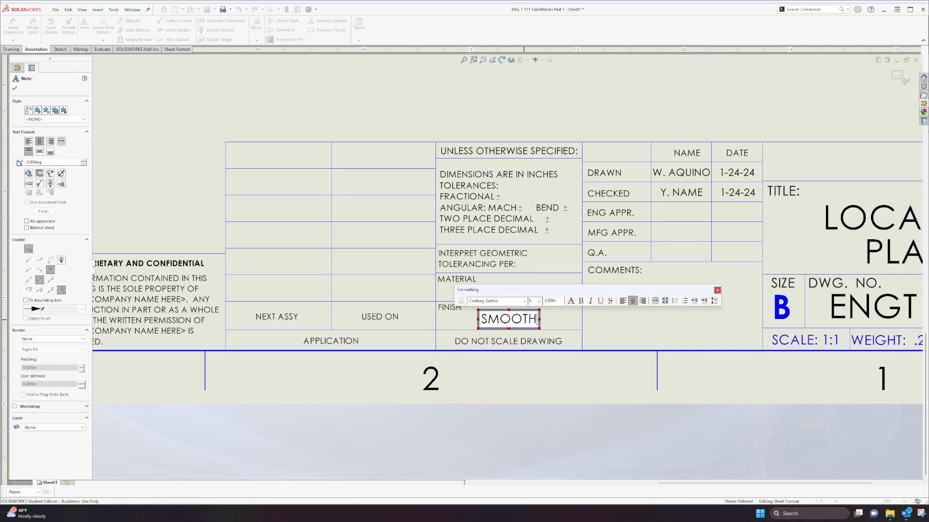
pyautogui.click(637, 329)
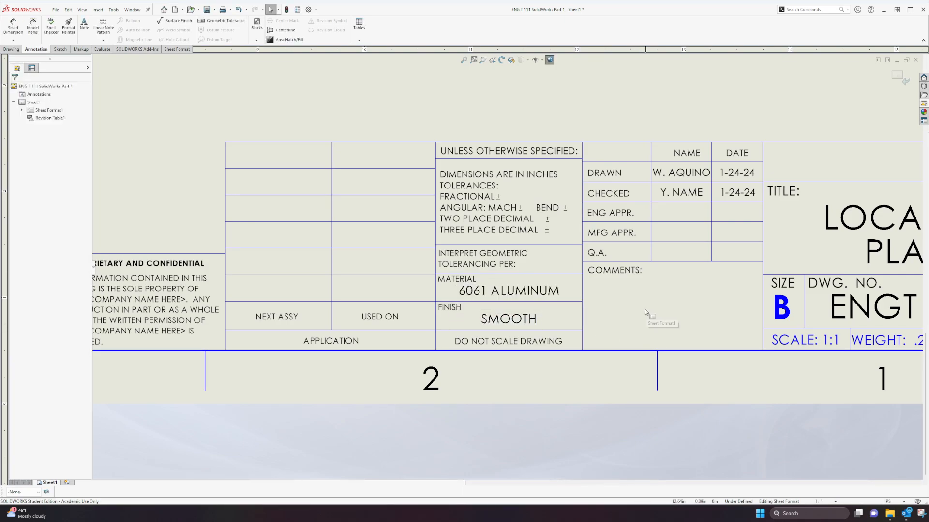
# - Check the completed title block and exit sheet format editing to return to the drawing sheet
pyautogui.scroll(5, 645, 312)
pyautogui.scroll(2, 563, 252)
pyautogui.scroll(-3, 564, 252)
pyautogui.scroll(-1, 553, 276)
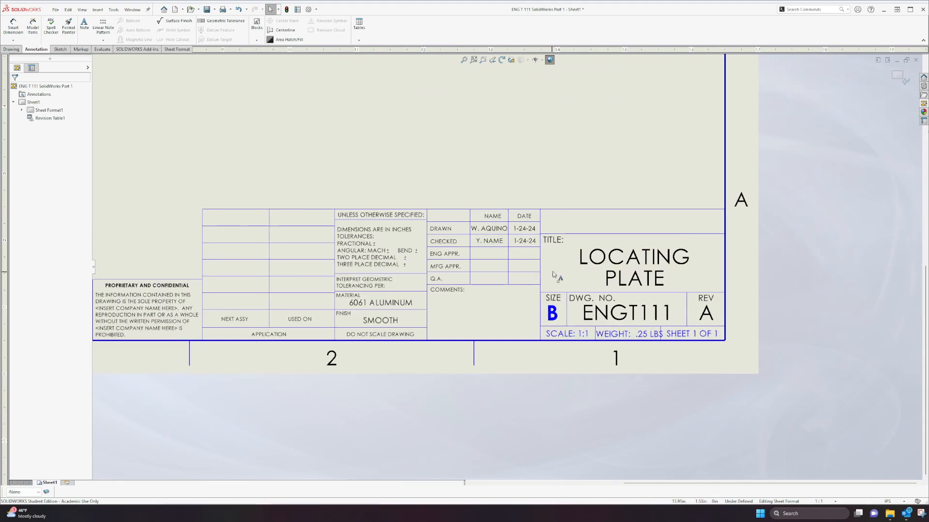
pyautogui.scroll(5, 553, 275)
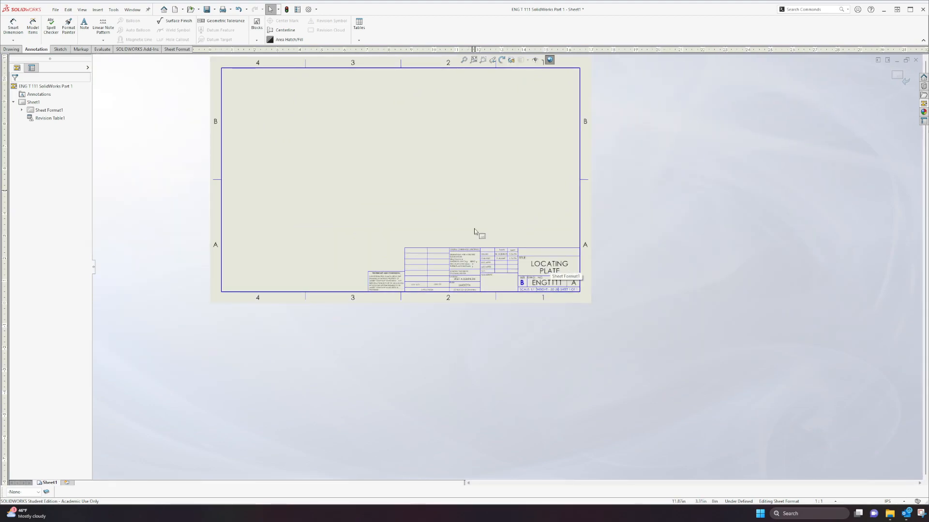
pyautogui.scroll(-2, 490, 217)
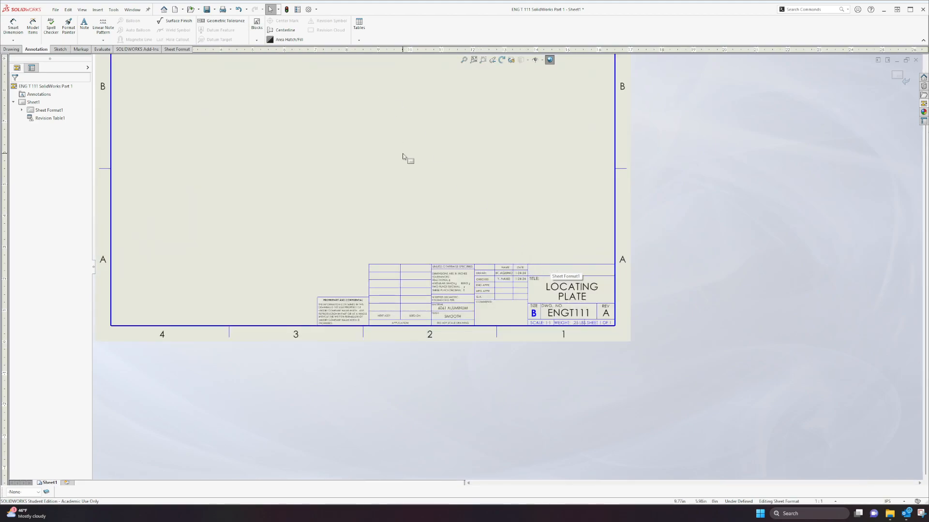
pyautogui.scroll(4, 491, 217)
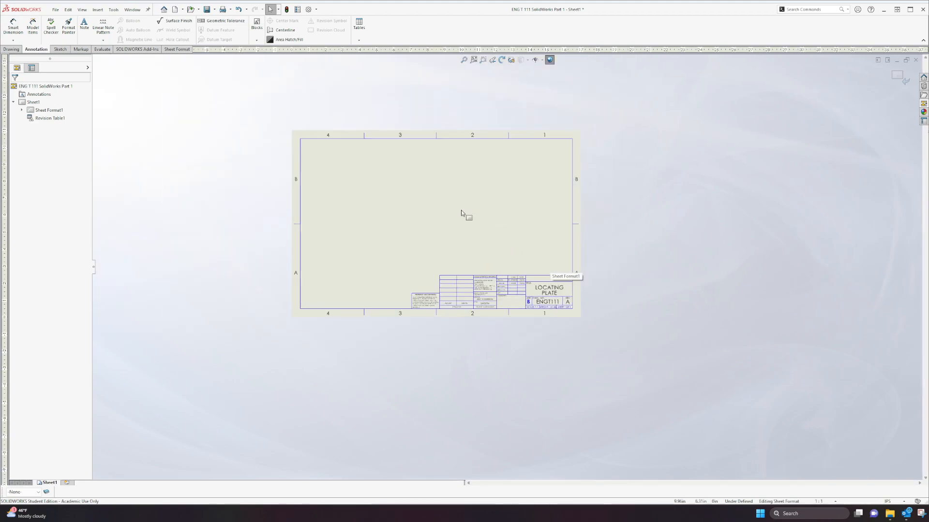
pyautogui.scroll(-3, 498, 230)
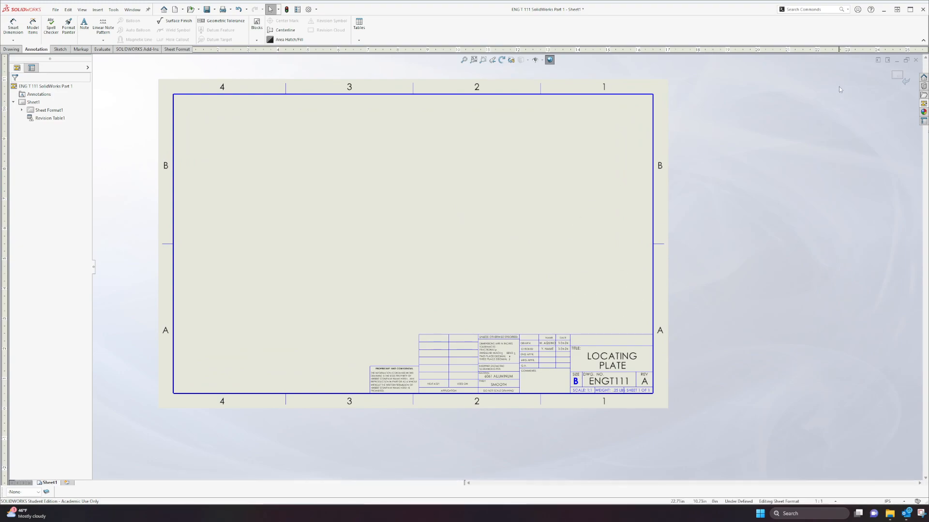
pyautogui.click(898, 77)
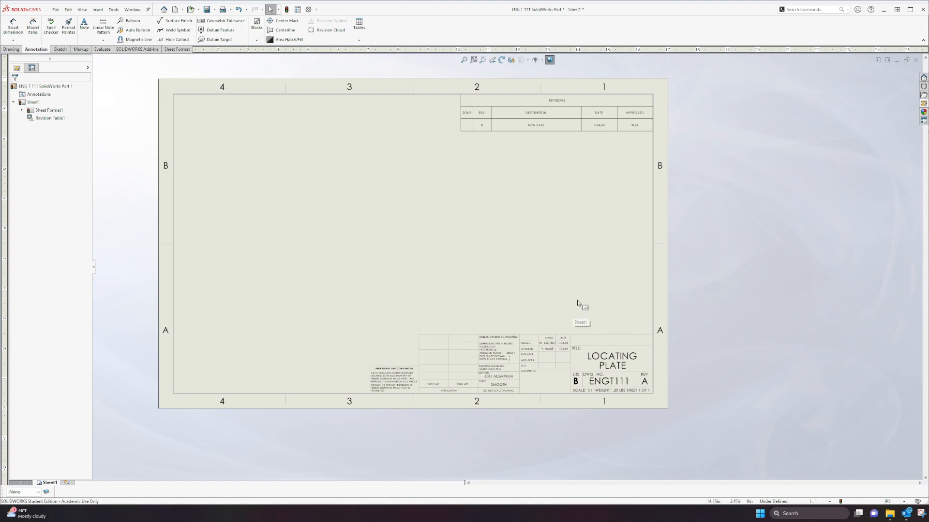
# - Reopen the sheet format for editing and move the divider between the WEIGHT and SHEET fields rightward, clear of the .25 LBS text
pyautogui.scroll(-5, 612, 369)
pyautogui.click(365, 310)
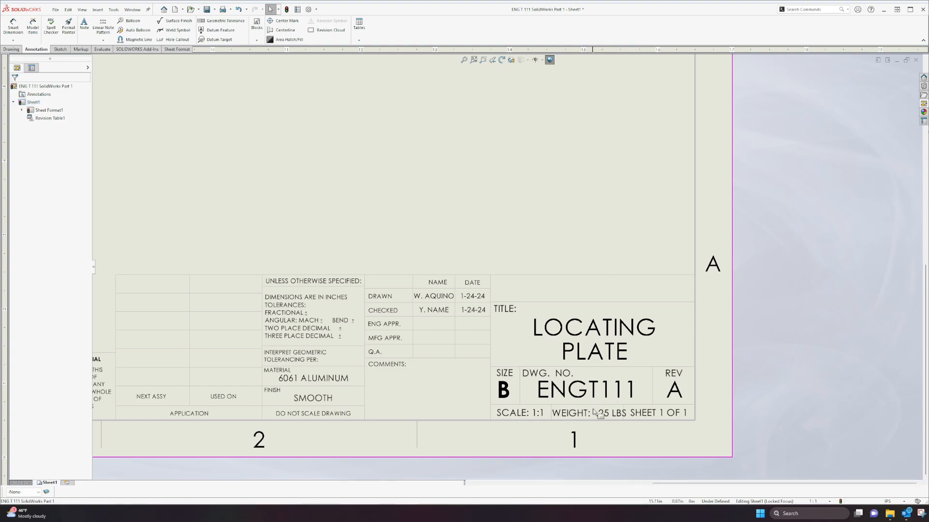
pyautogui.scroll(-4, 611, 371)
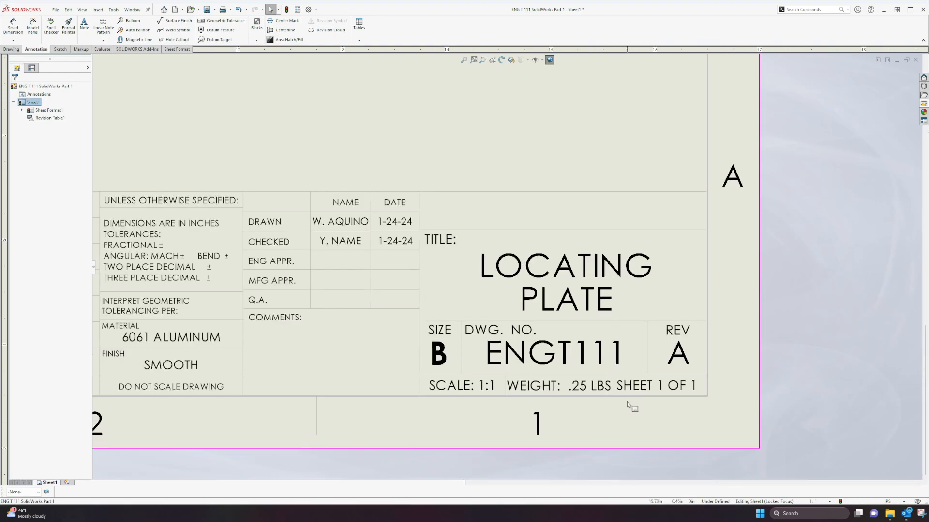
pyautogui.rightClick(648, 245)
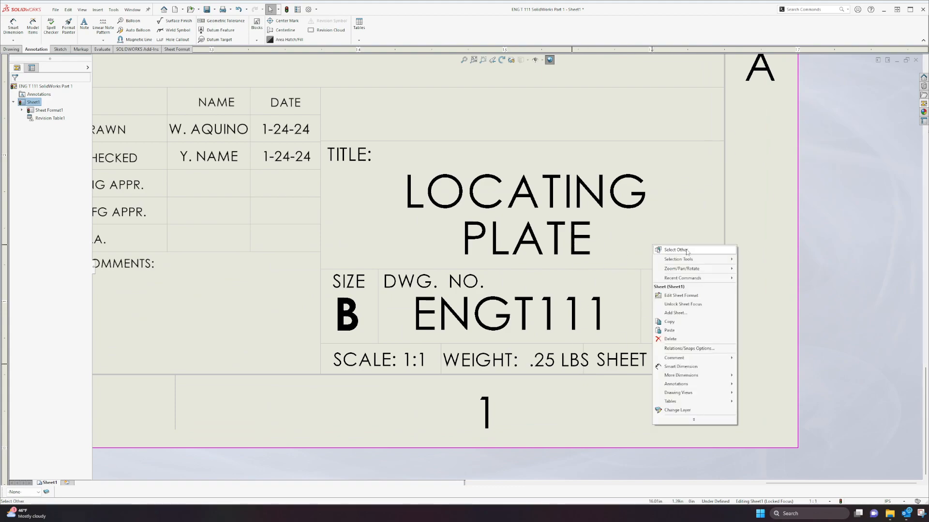
pyautogui.click(677, 297)
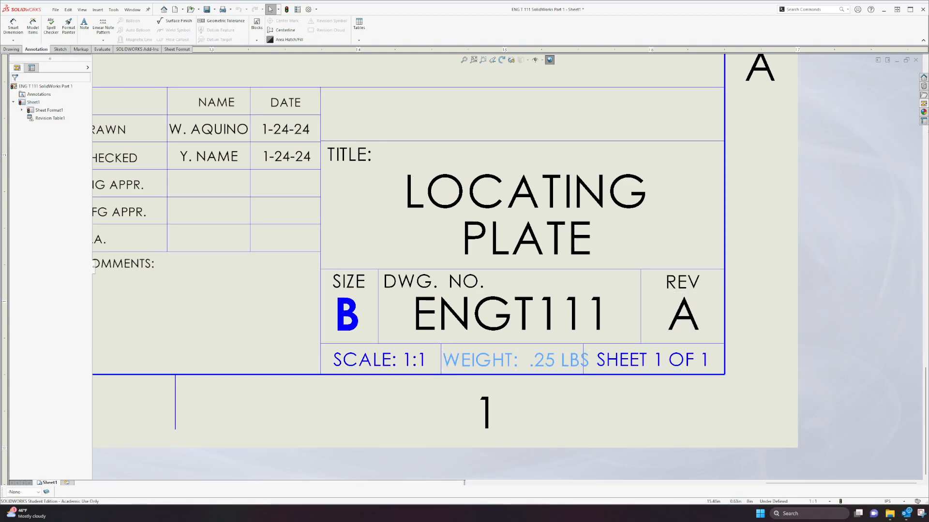
pyautogui.doubleClick(586, 361)
pyautogui.click(588, 396)
pyautogui.scroll(5, 588, 397)
pyautogui.scroll(-8, 527, 272)
pyautogui.moveTo(527, 269); pyautogui.dragTo(544, 269)
pyautogui.click(558, 354)
# - Exit the sheet format after the divider adjustment and show the whole drawing sheet
pyautogui.scroll(4, 512, 341)
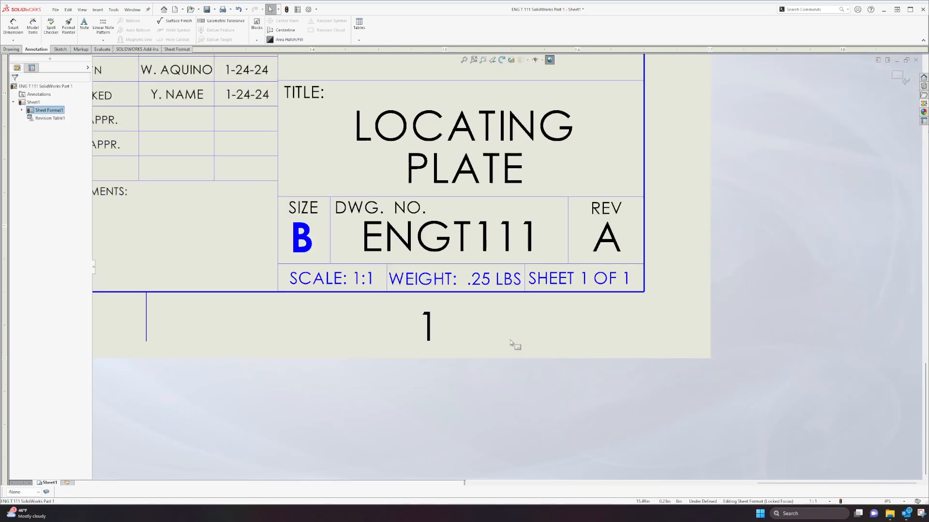
pyautogui.scroll(5, 511, 343)
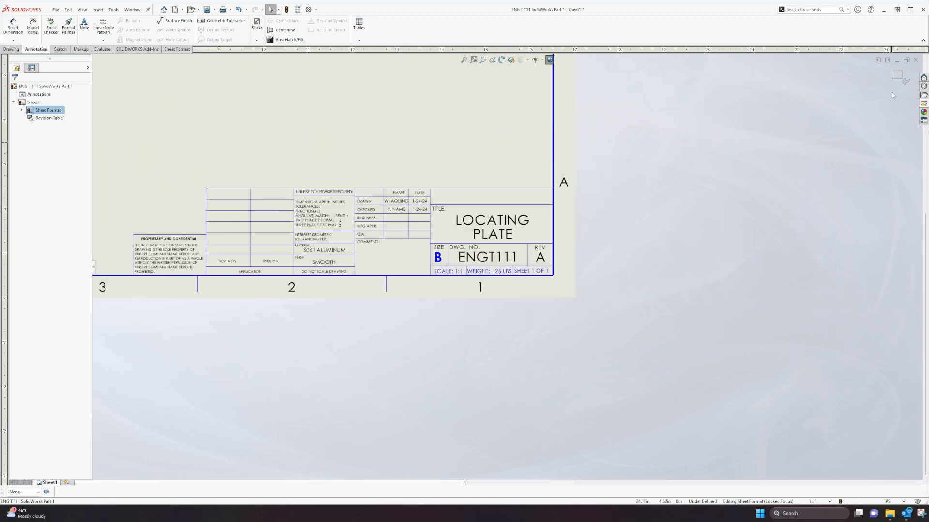
pyautogui.click(898, 76)
pyautogui.scroll(-5, 440, 196)
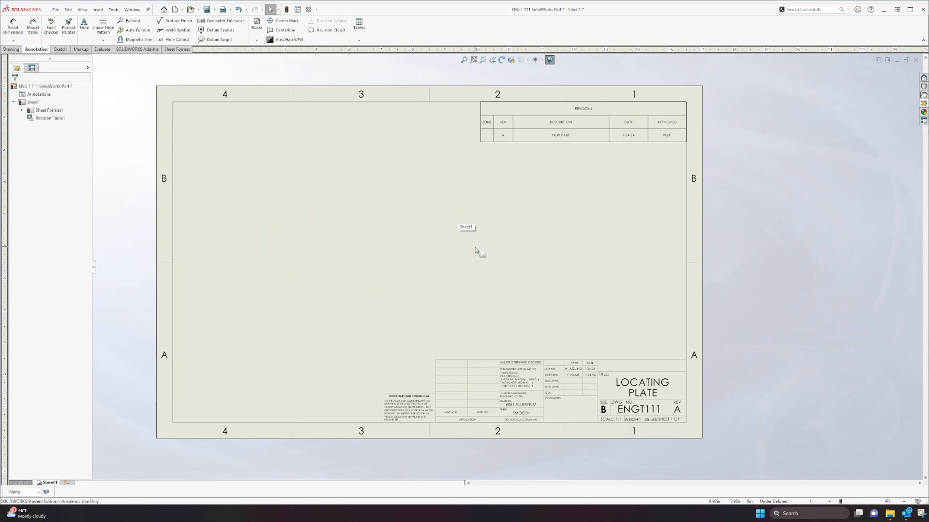